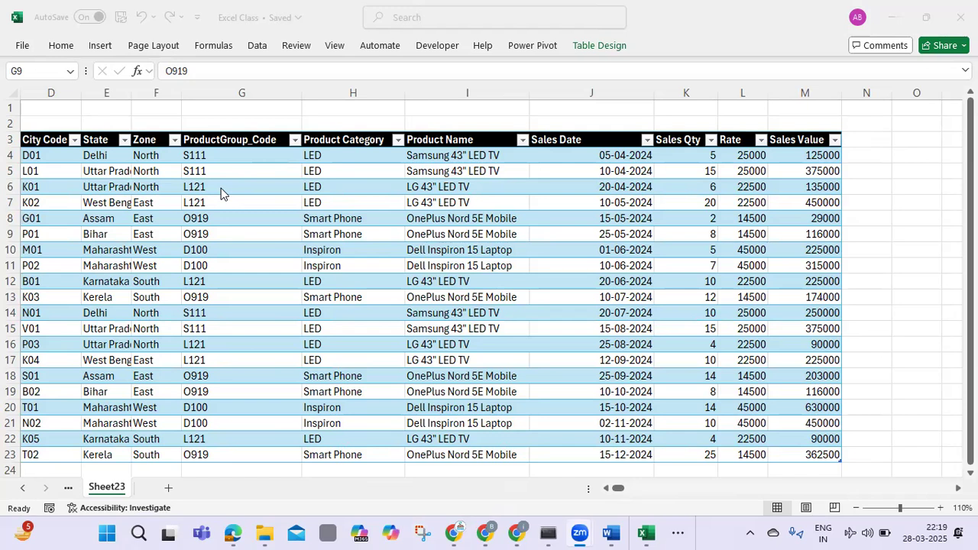
Insert a PivotChart based on SL_Table, placed on a new worksheet.
{"action": "left_click", "coordinate": [124, 172]}
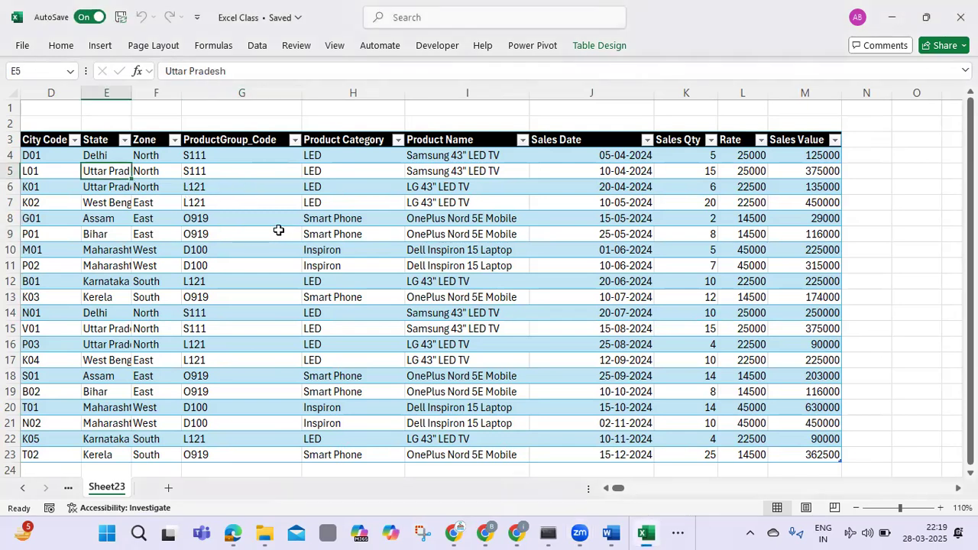
{"action": "left_click", "coordinate": [99, 47]}
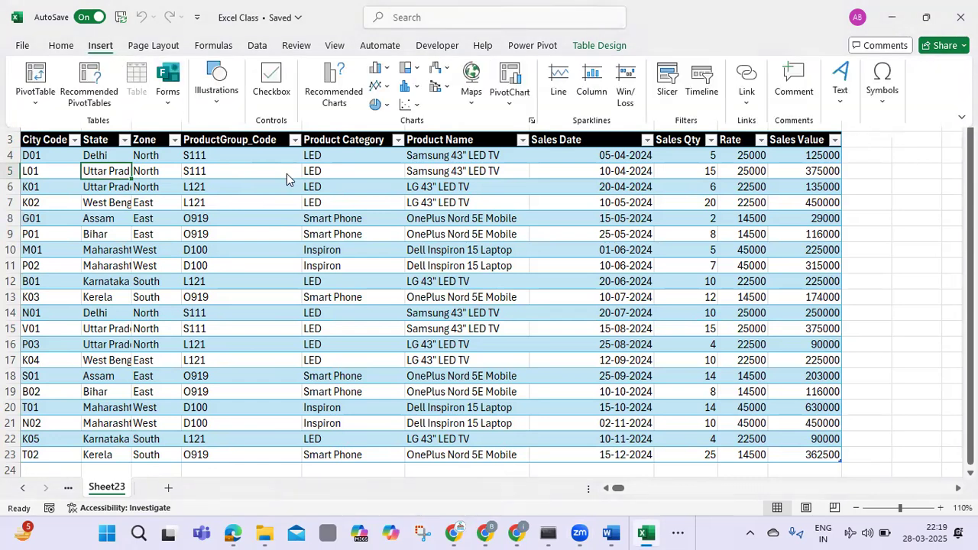
{"action": "left_click", "coordinate": [507, 105]}
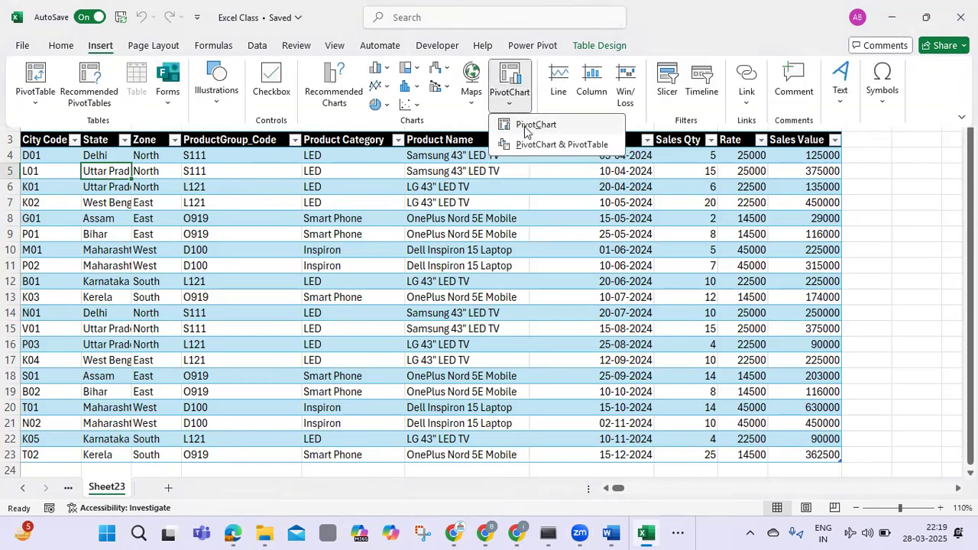
{"action": "left_click", "coordinate": [527, 126]}
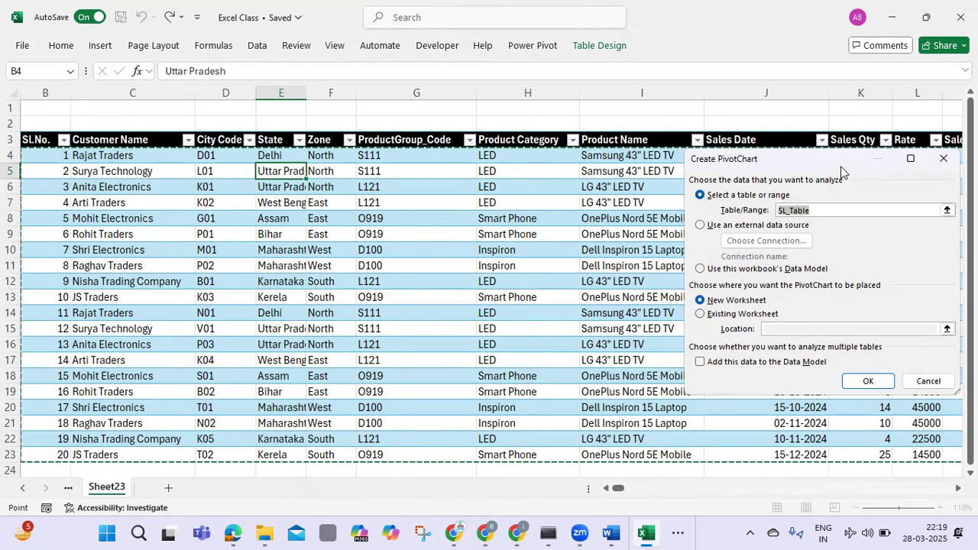
{"action": "left_click_drag", "start_coordinate": [824, 170], "coordinate": [647, 154]}
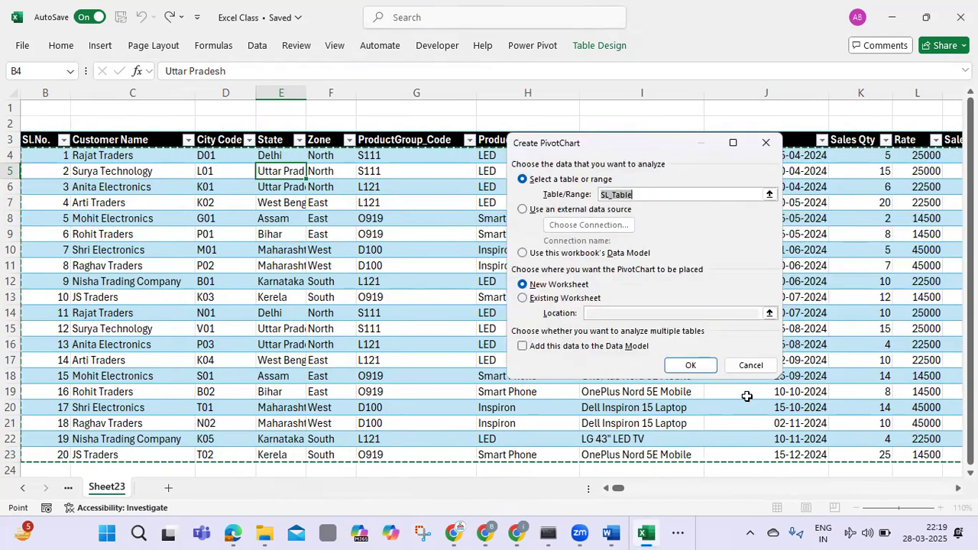
{"action": "left_click", "coordinate": [690, 366]}
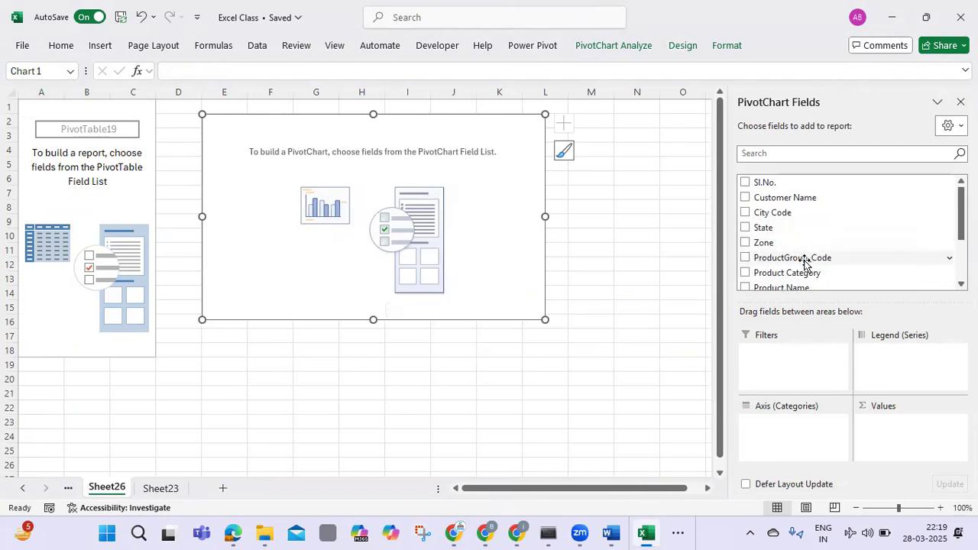
Add Sales Value as the values and State as the axis categories of the PivotChart, and widen the chart slightly.
{"action": "scroll", "coordinate": [783, 285], "scroll_direction": "down", "scroll_amount": 3}
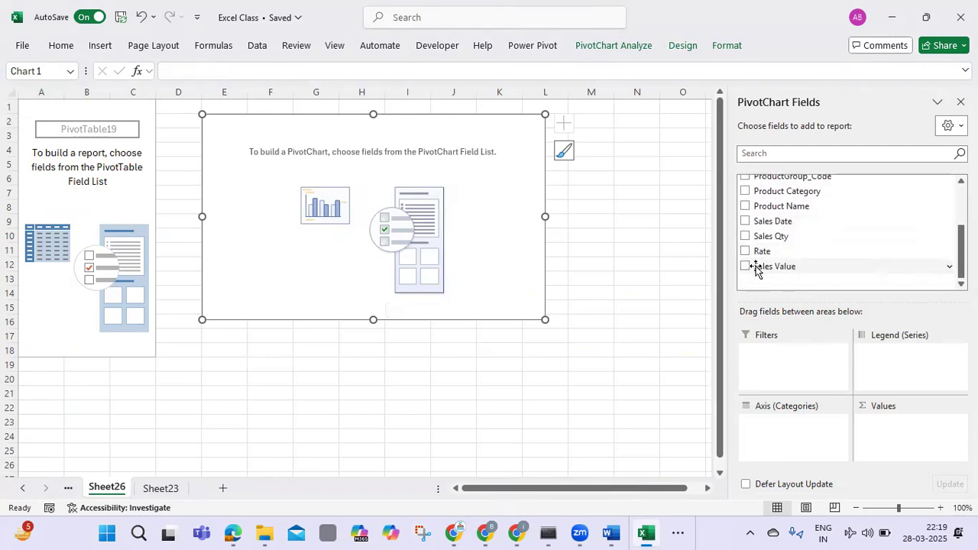
{"action": "left_click", "coordinate": [753, 268]}
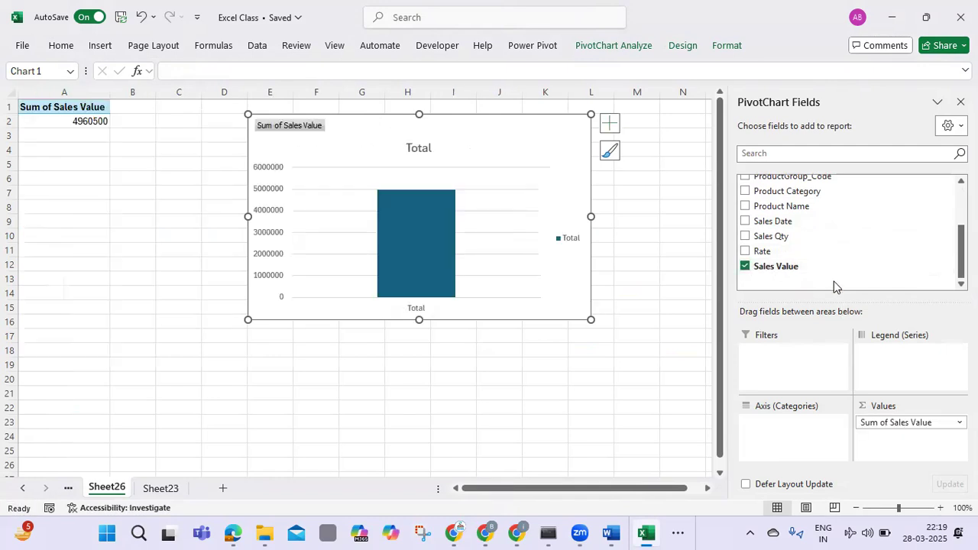
{"action": "scroll", "coordinate": [834, 281], "scroll_direction": "up", "scroll_amount": 2}
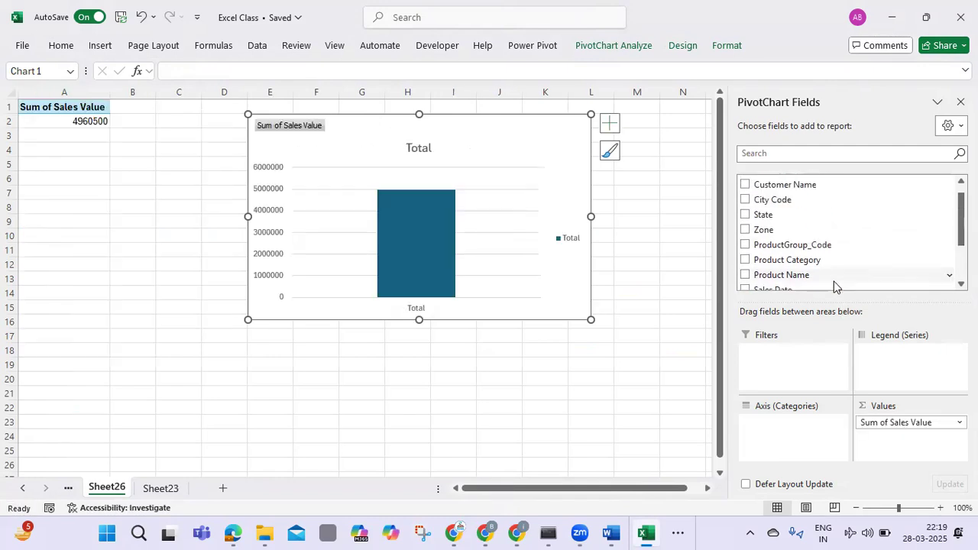
{"action": "left_click", "coordinate": [745, 216]}
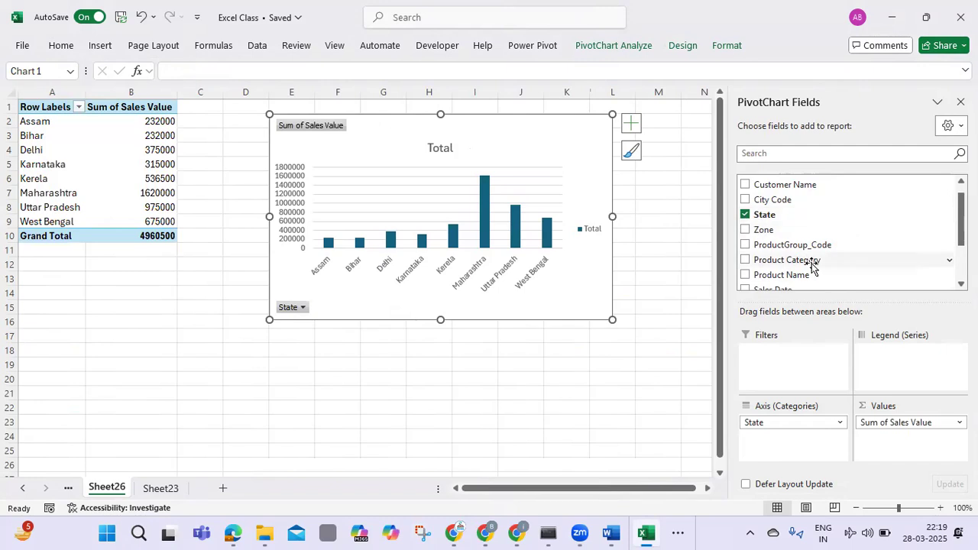
{"action": "left_click_drag", "start_coordinate": [613, 216], "coordinate": [647, 217]}
Replace the chart title with "State wise Sales".
{"action": "left_click", "coordinate": [457, 147]}
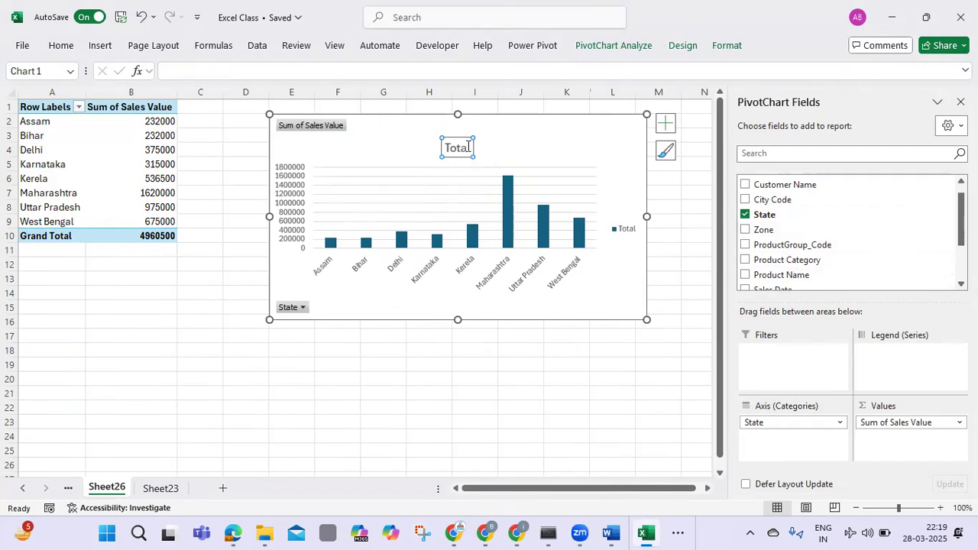
{"action": "key", "text": "BackSpace"}
{"action": "key", "text": "BackSpace"}
{"action": "key", "text": "BackSpace"}
{"action": "key", "text": "BackSpace"}
{"action": "key", "text": "BackSpace"}
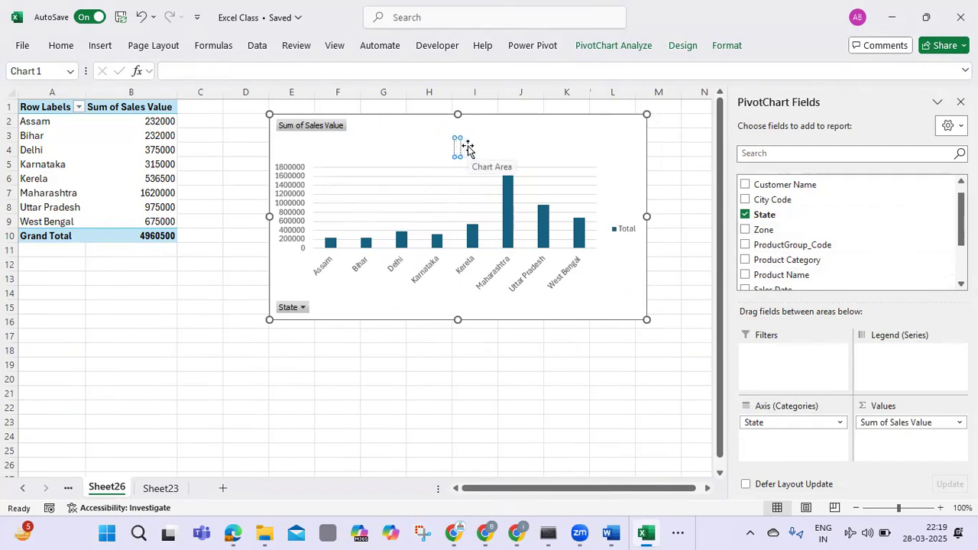
{"action": "type", "text": "Sa"}
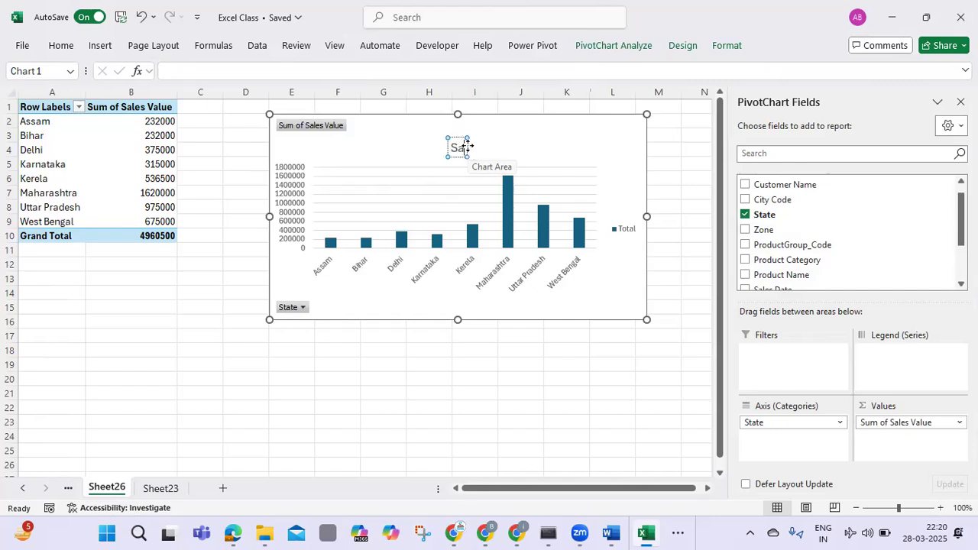
{"action": "key", "text": "BackSpace"}
{"action": "type", "text": "tate"}
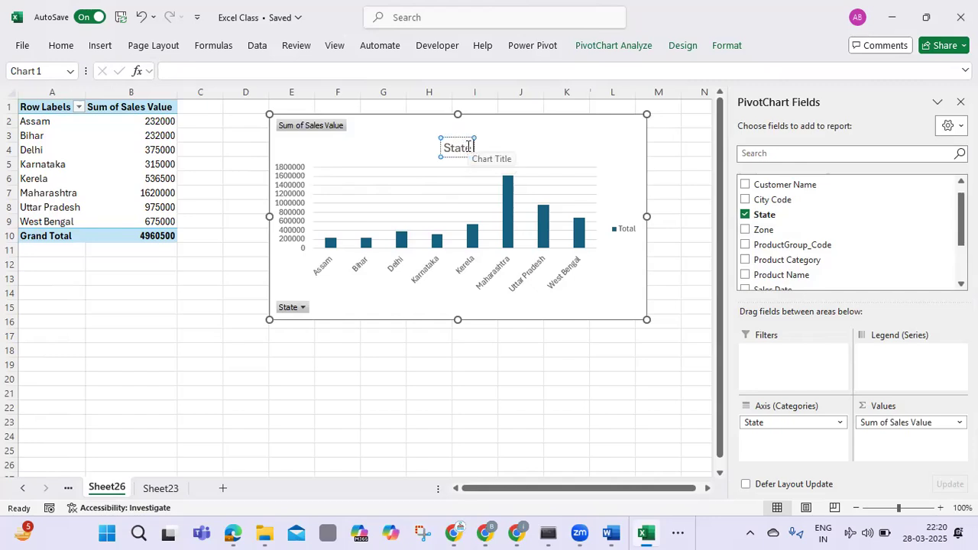
{"action": "type", "text": " wise S"}
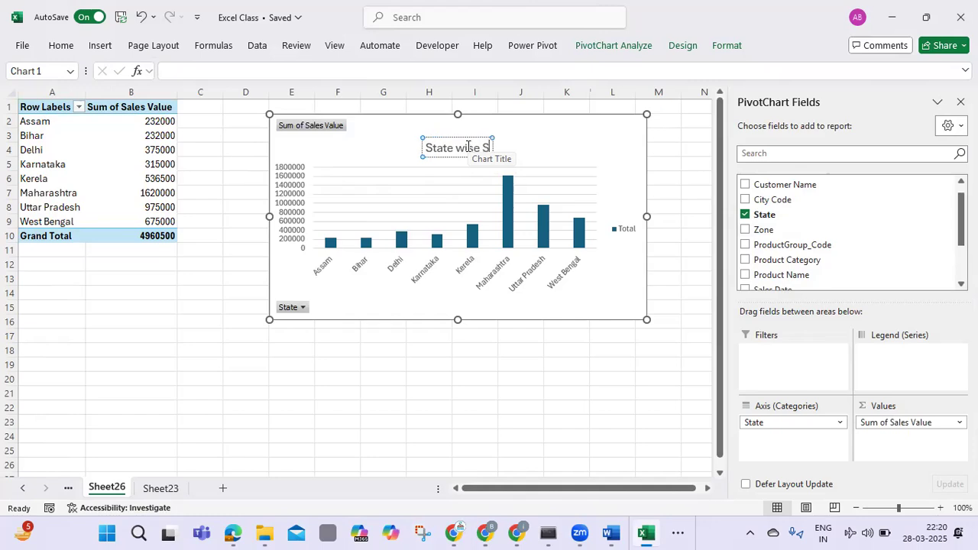
{"action": "type", "text": "ales"}
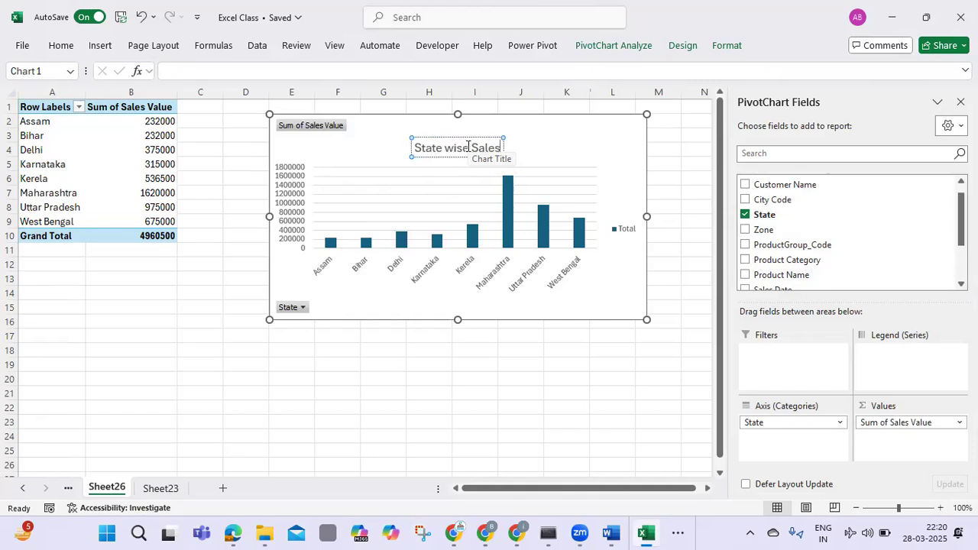
{"action": "left_click", "coordinate": [555, 140]}
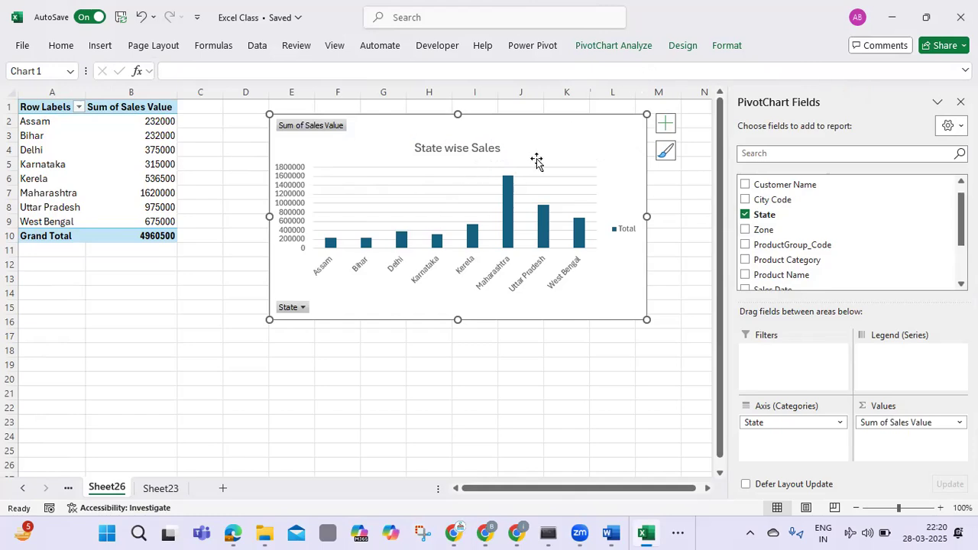
Move the state sales chart a few rows down the sheet.
{"action": "left_click_drag", "start_coordinate": [420, 122], "coordinate": [408, 173]}
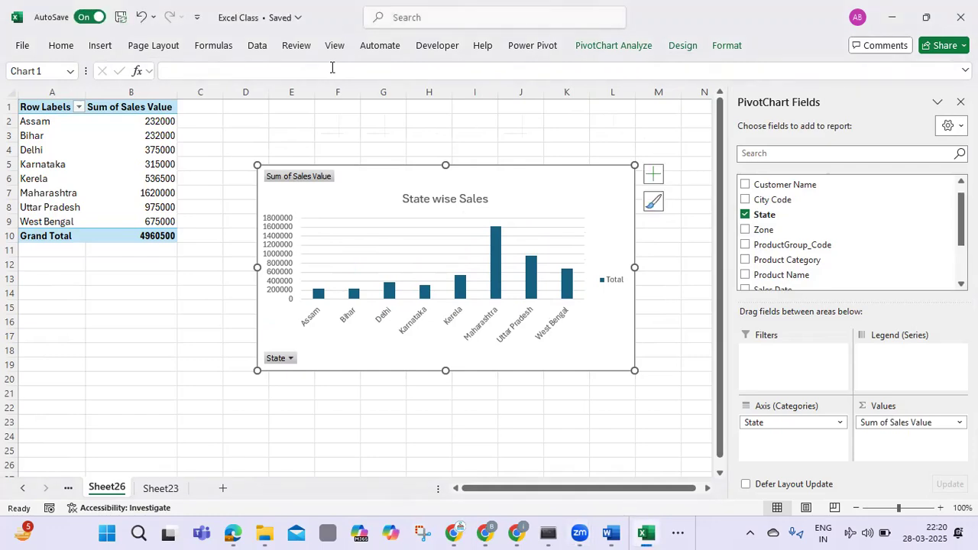
{"action": "double_click", "coordinate": [816, 31]}
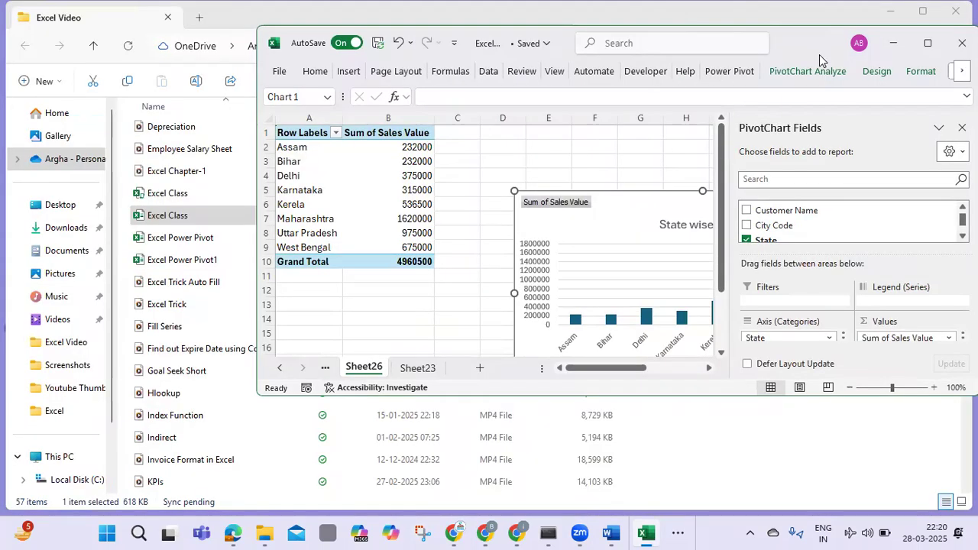
{"action": "double_click", "coordinate": [819, 54]}
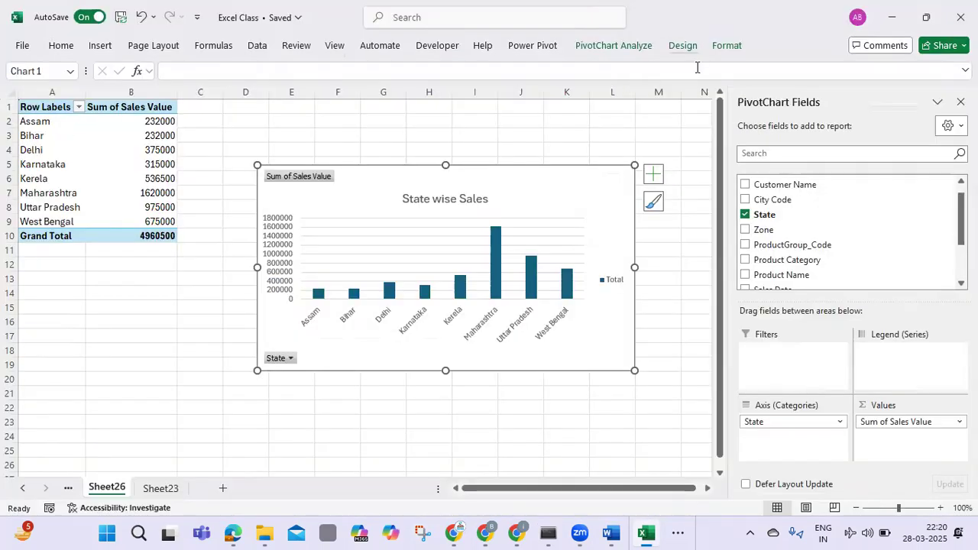
Apply the chart style with gradient-filled columns and a bold all-caps title to the state sales chart.
{"action": "left_click", "coordinate": [682, 46]}
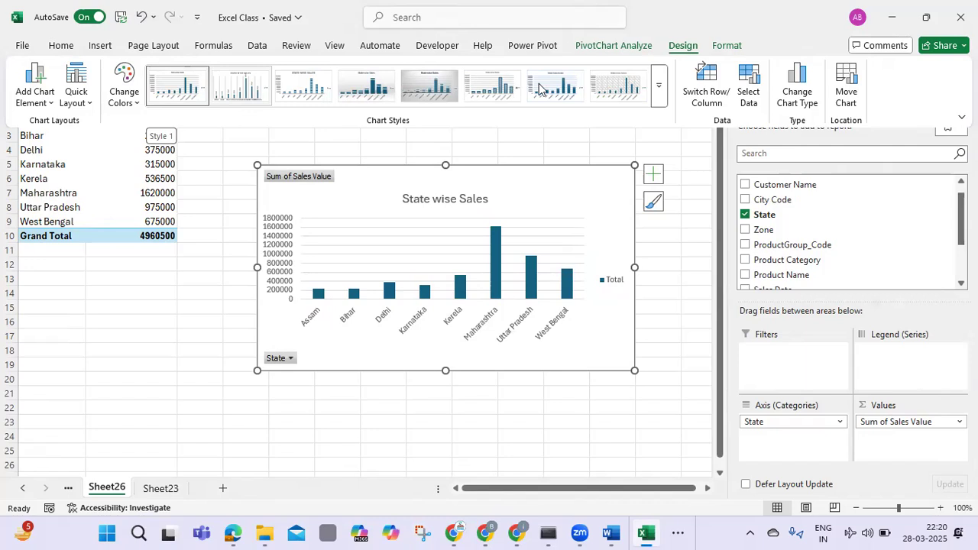
{"action": "left_click", "coordinate": [661, 91]}
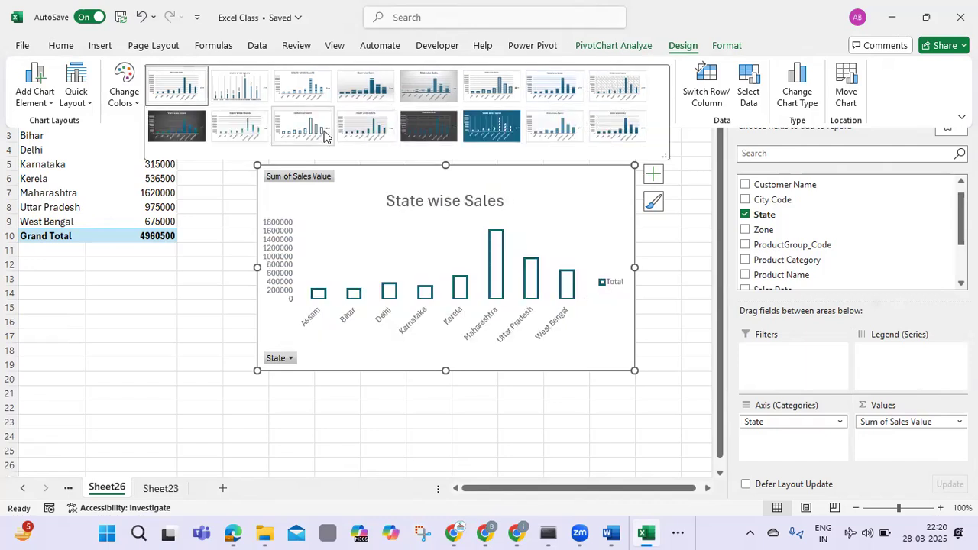
{"action": "left_click", "coordinate": [252, 136]}
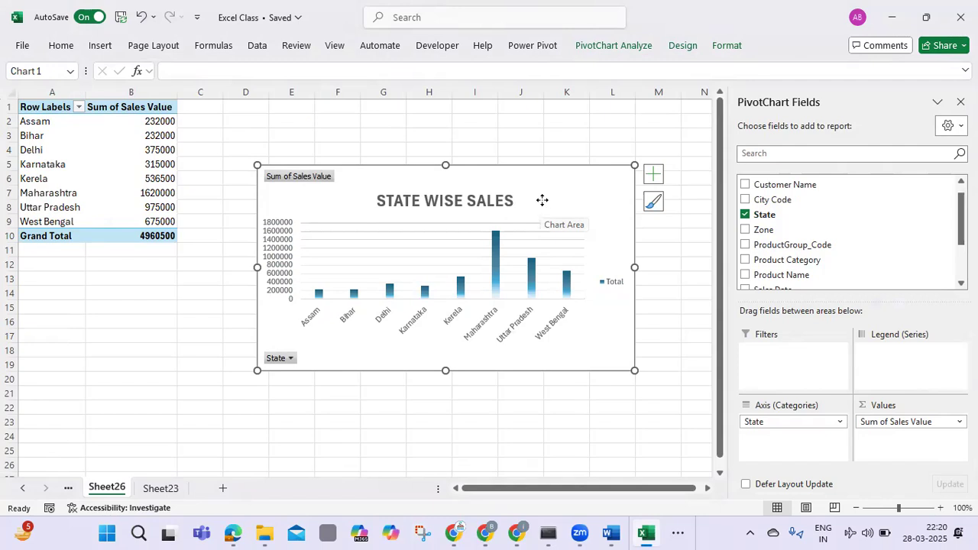
Add data labels to the state sales chart's columns at the Outside End position.
{"action": "left_click", "coordinate": [683, 46]}
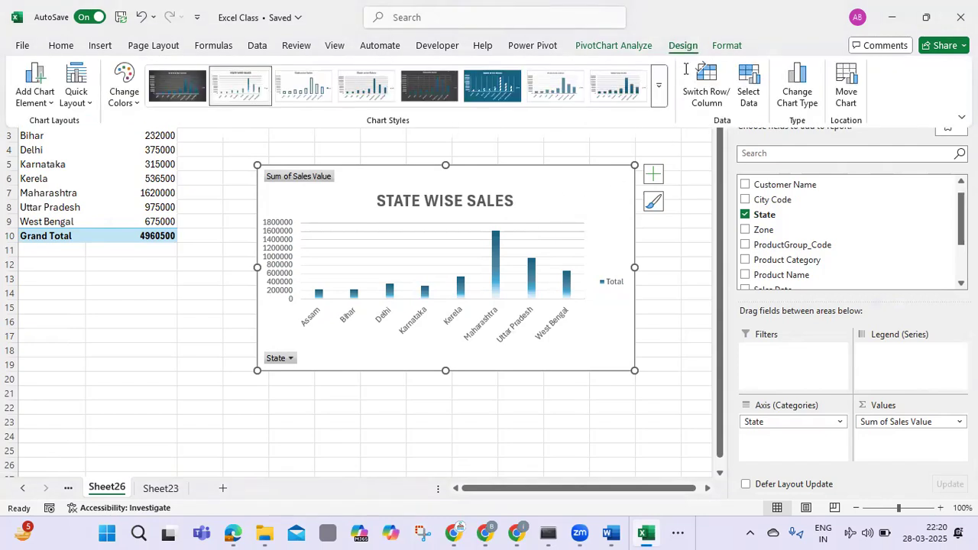
{"action": "left_click", "coordinate": [47, 108]}
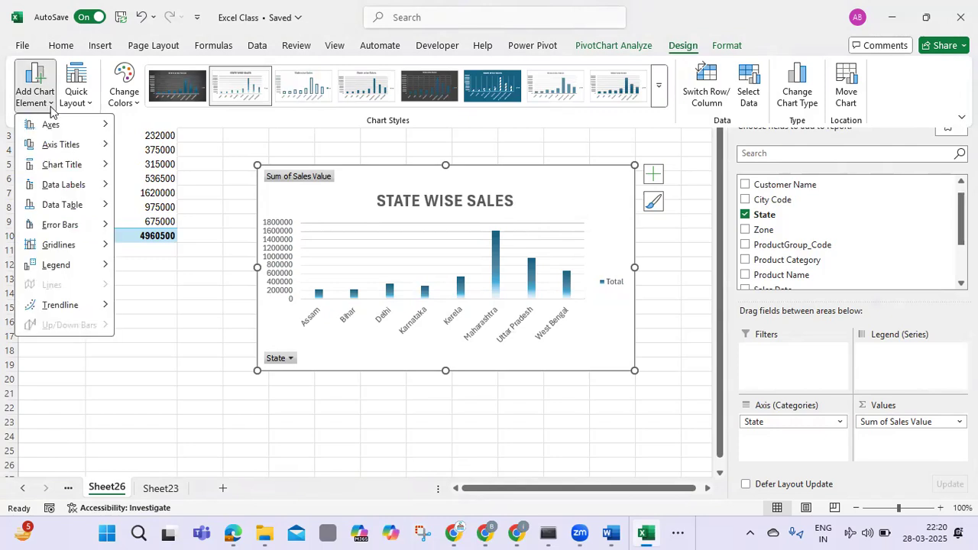
{"action": "mouse_move", "coordinate": [83, 186]}
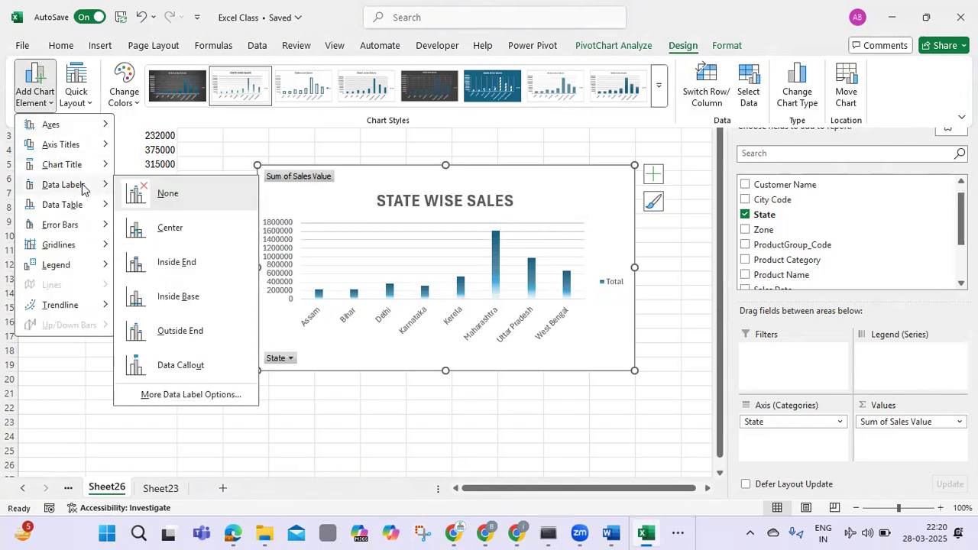
{"action": "left_click", "coordinate": [180, 331]}
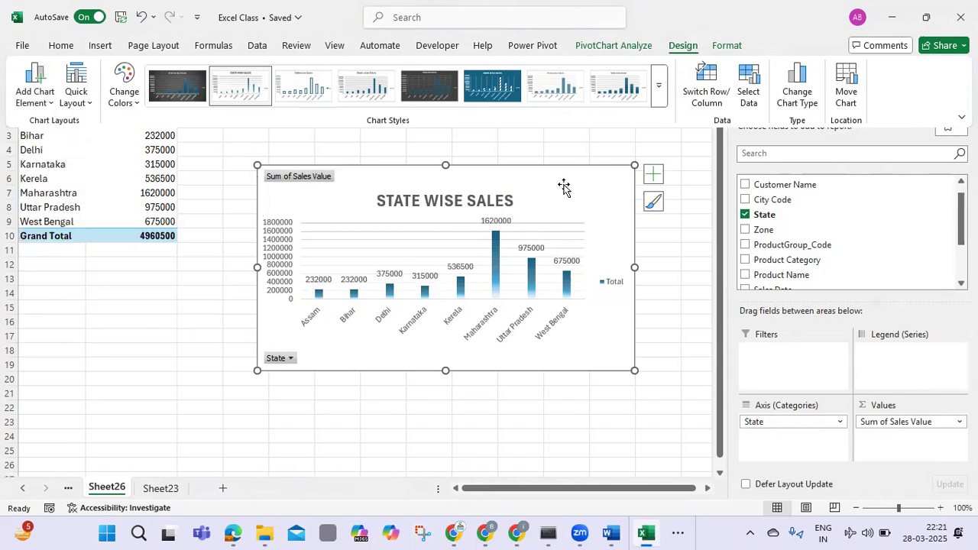
Move the state sales chart up beside the pivot table, starting near column C, row 1.
{"action": "left_click_drag", "start_coordinate": [533, 172], "coordinate": [470, 117]}
{"action": "left_click", "coordinate": [677, 144]}
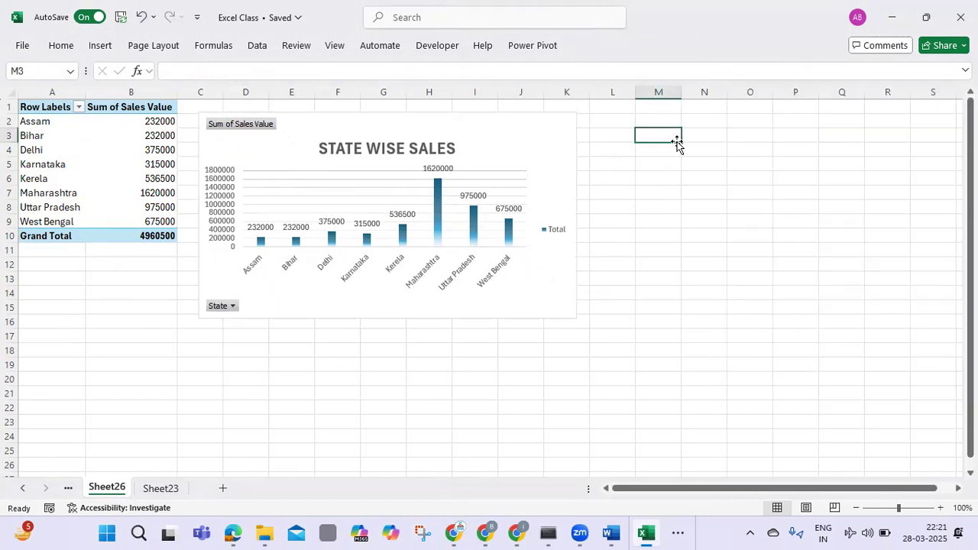
{"action": "left_click", "coordinate": [478, 131]}
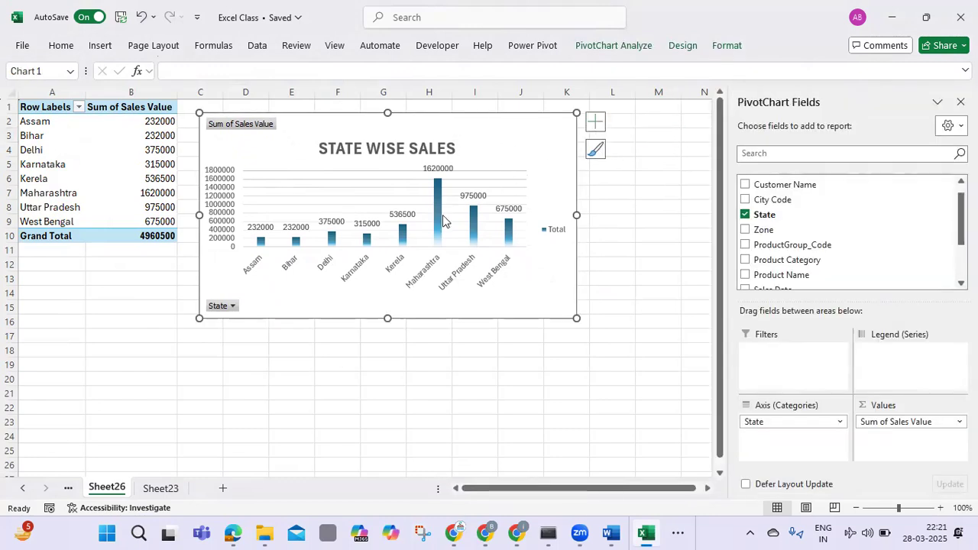
Insert another PivotChart from SL_Table on Sheet23, placed on a new worksheet.
{"action": "left_click", "coordinate": [156, 488]}
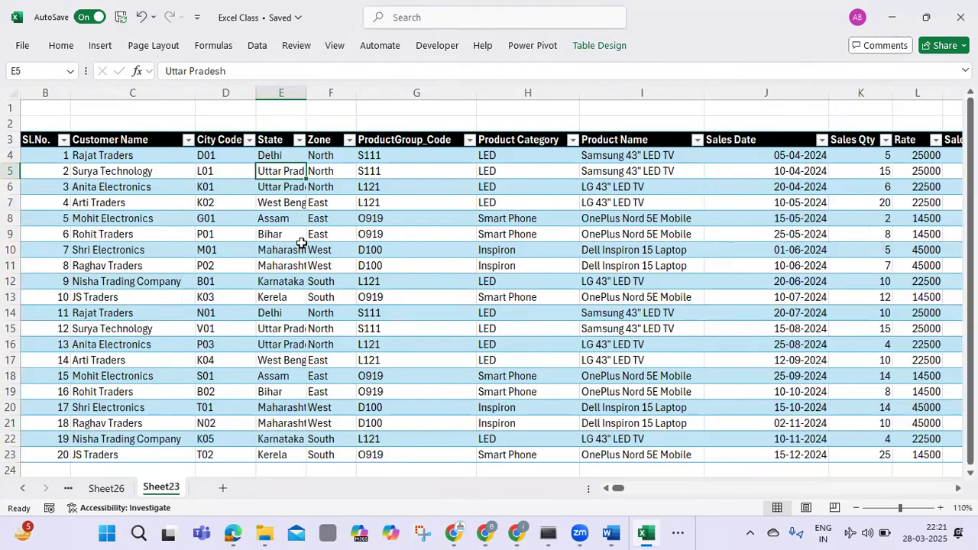
{"action": "left_click", "coordinate": [101, 45]}
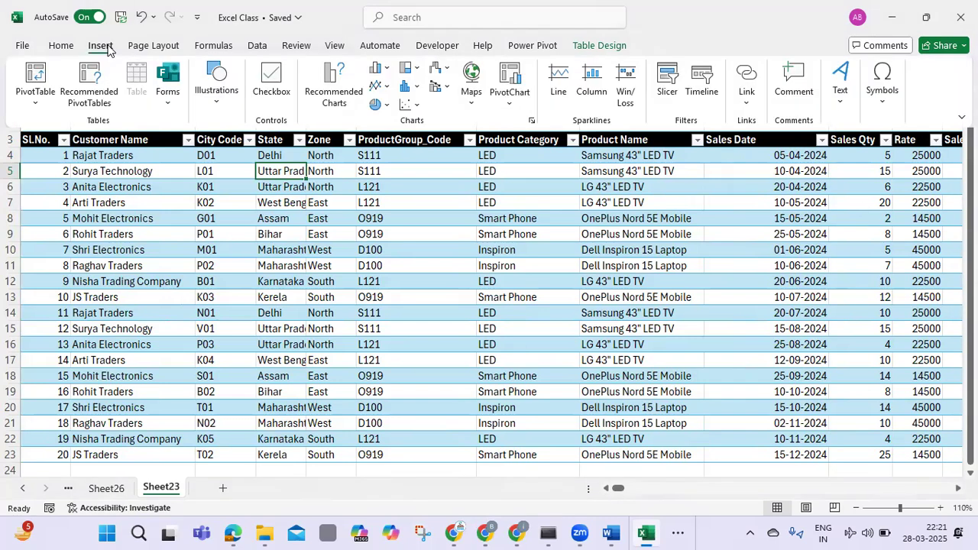
{"action": "left_click", "coordinate": [510, 103]}
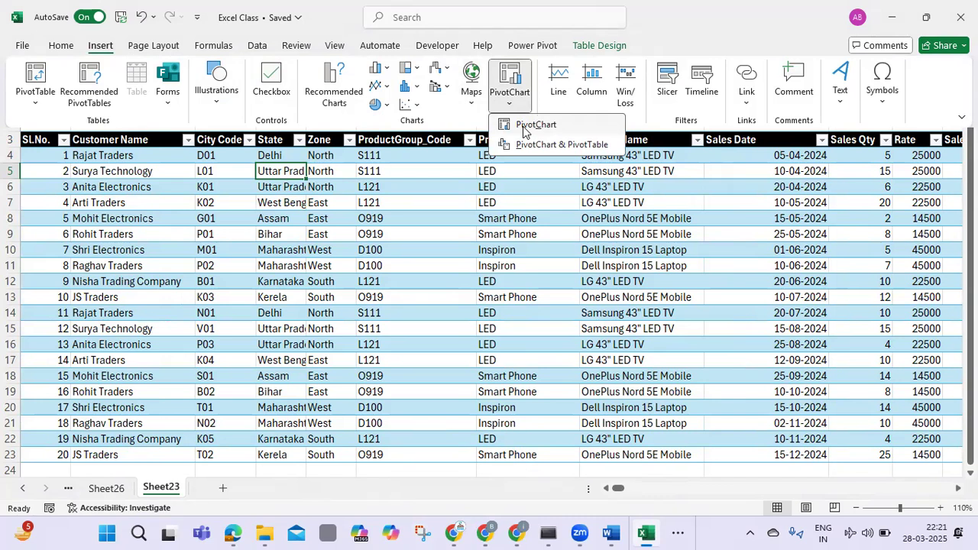
{"action": "left_click", "coordinate": [525, 128]}
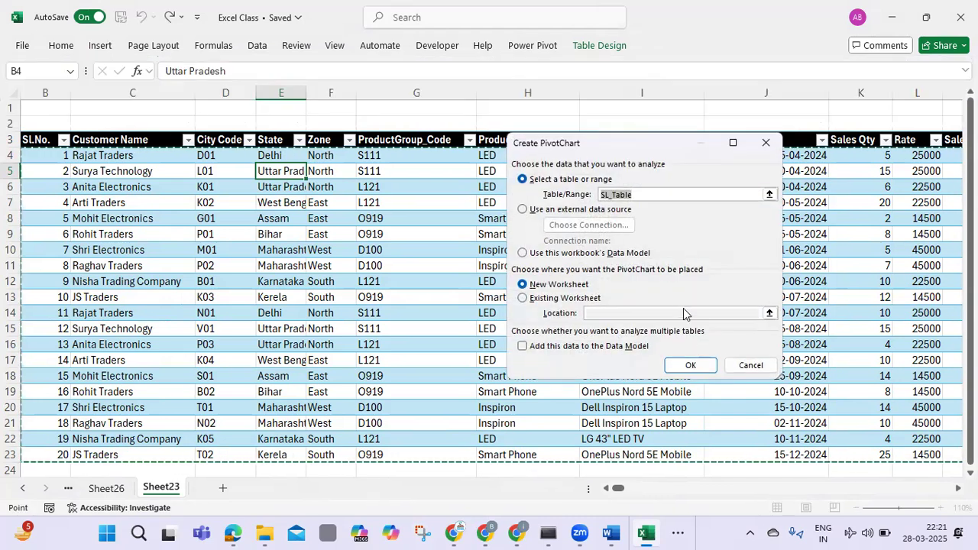
{"action": "left_click", "coordinate": [690, 365]}
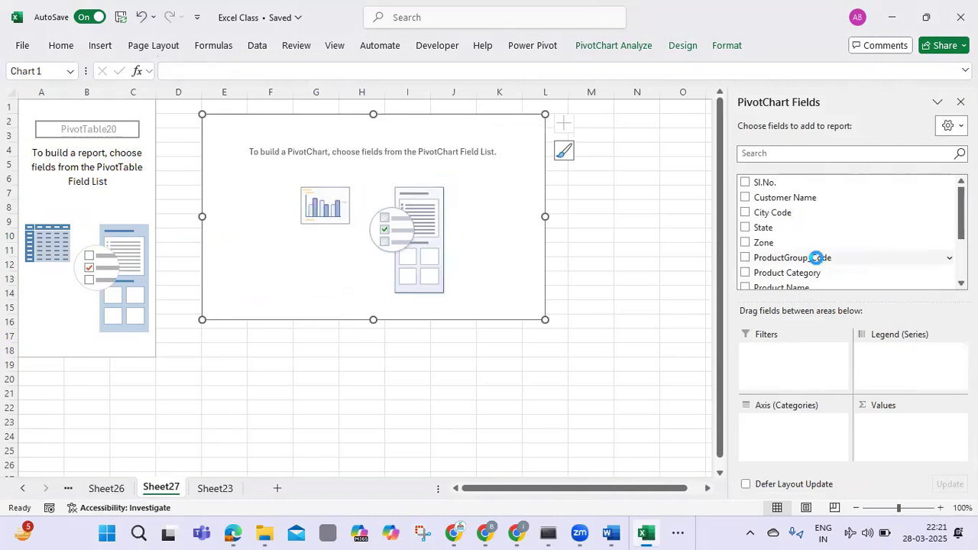
Add Zone as the axis and Sales Value as the values of the new PivotChart, and shift the chart to column D, row 2.
{"action": "left_click", "coordinate": [745, 243]}
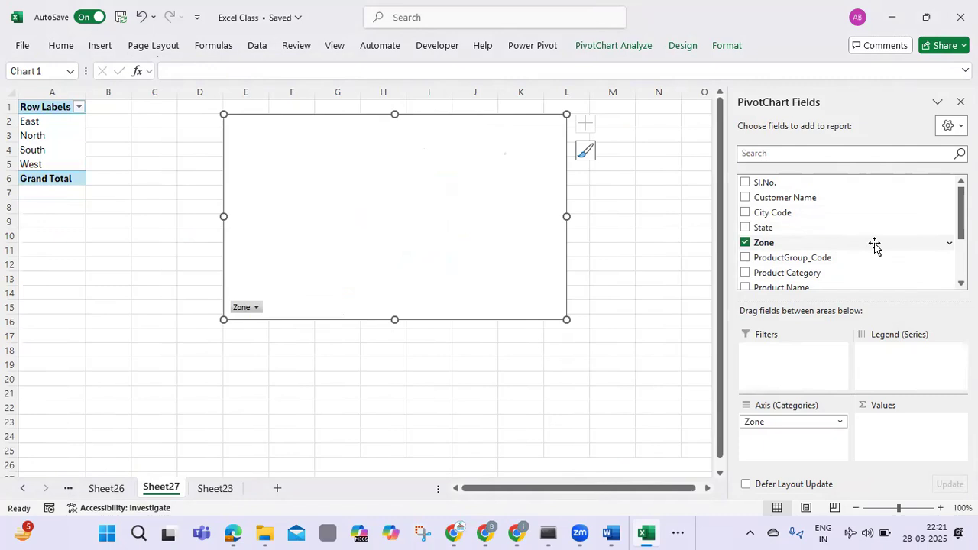
{"action": "scroll", "coordinate": [872, 249], "scroll_direction": "down", "scroll_amount": 2}
{"action": "left_click", "coordinate": [745, 265]}
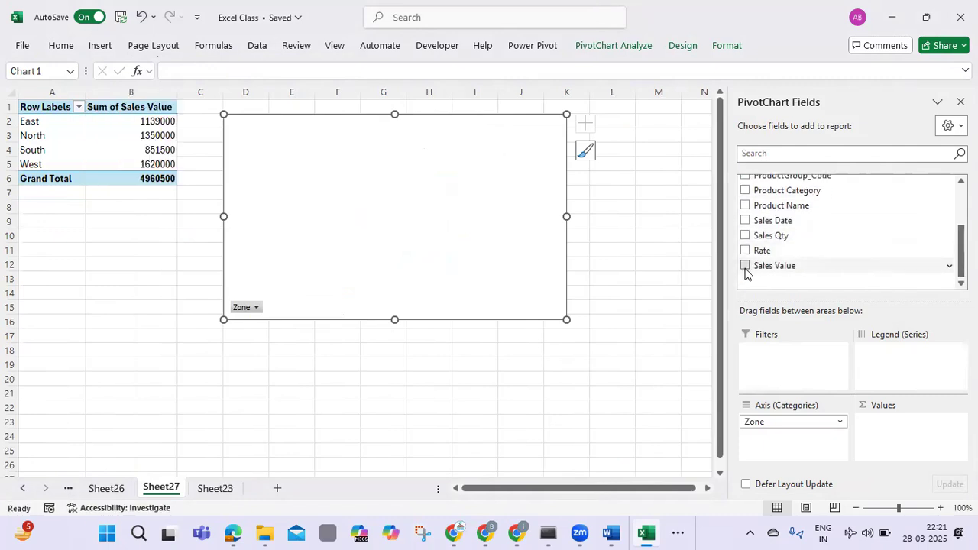
{"action": "left_click_drag", "start_coordinate": [555, 133], "coordinate": [524, 144]}
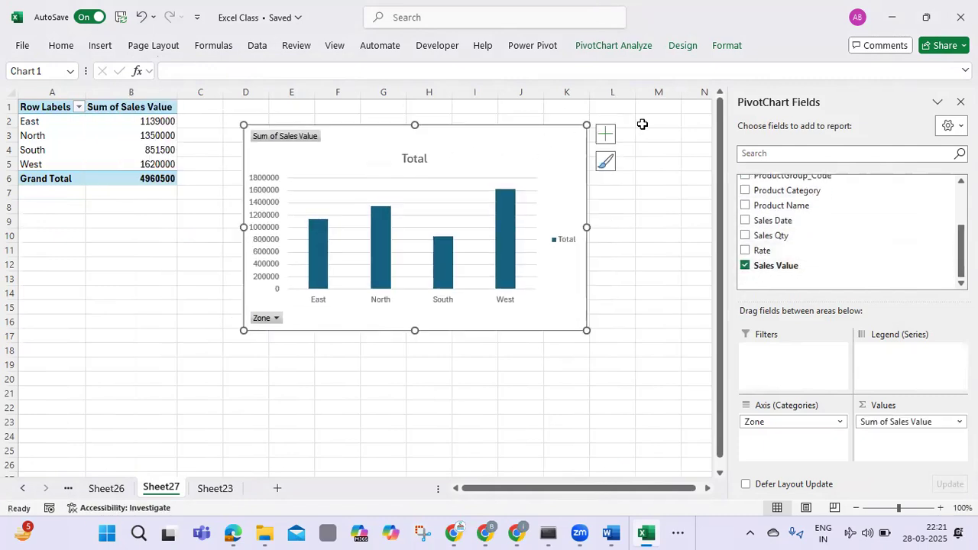
Change the zone chart to a 3-D Pie and apply the style with a grey gradient background and dark percentage labels.
{"action": "left_click", "coordinate": [683, 46]}
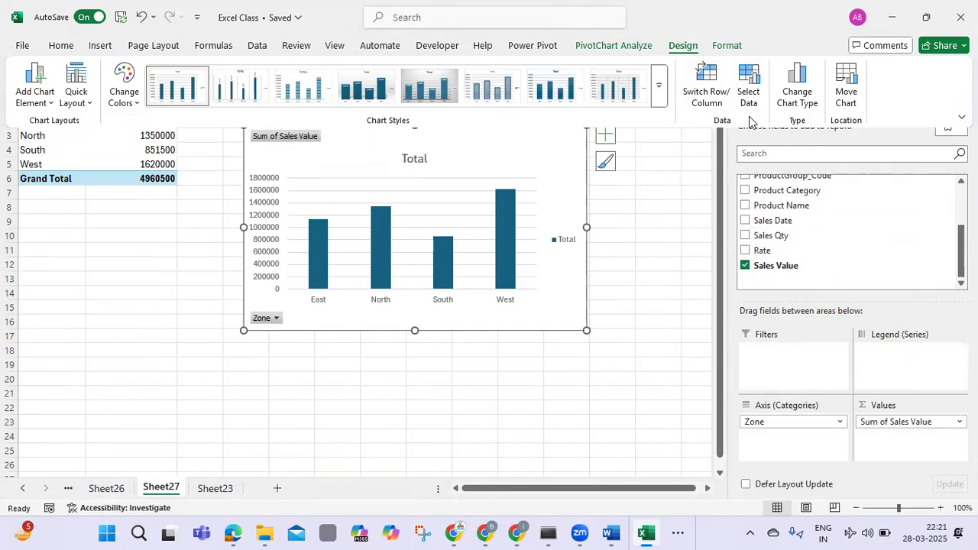
{"action": "left_click", "coordinate": [798, 96]}
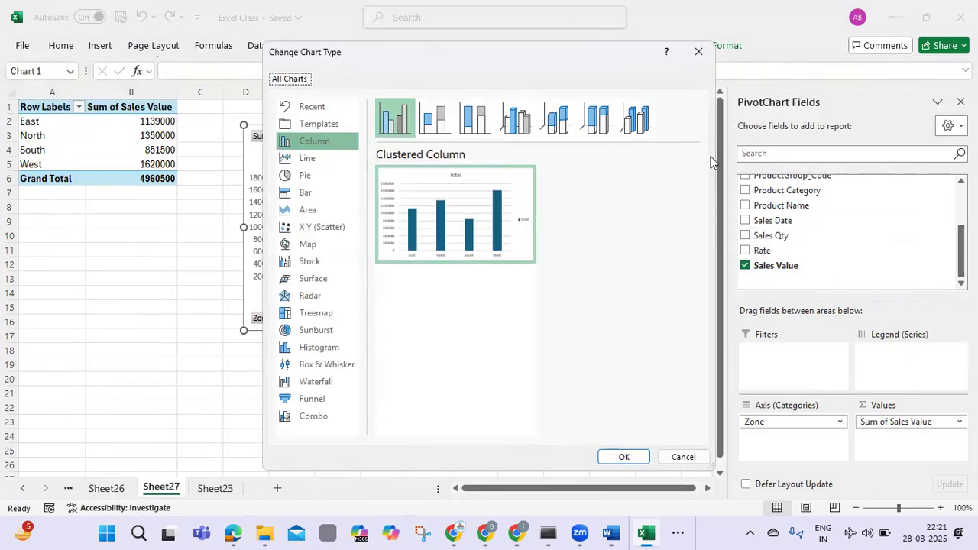
{"action": "left_click", "coordinate": [302, 176]}
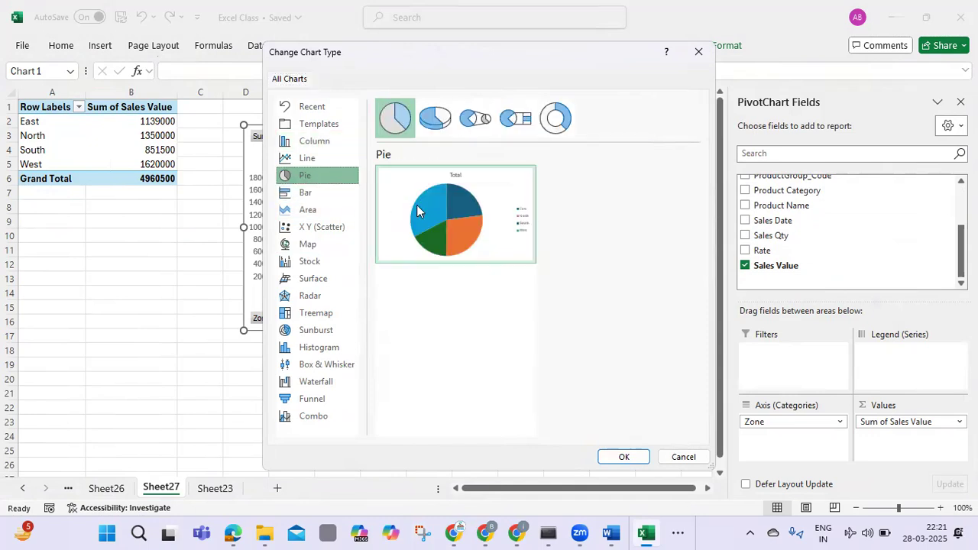
{"action": "left_click", "coordinate": [437, 127]}
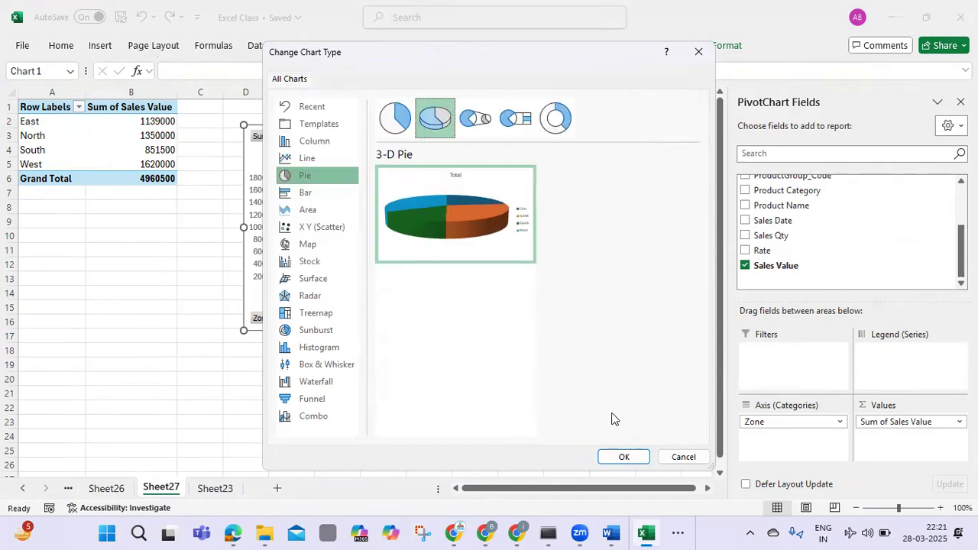
{"action": "left_click", "coordinate": [623, 457]}
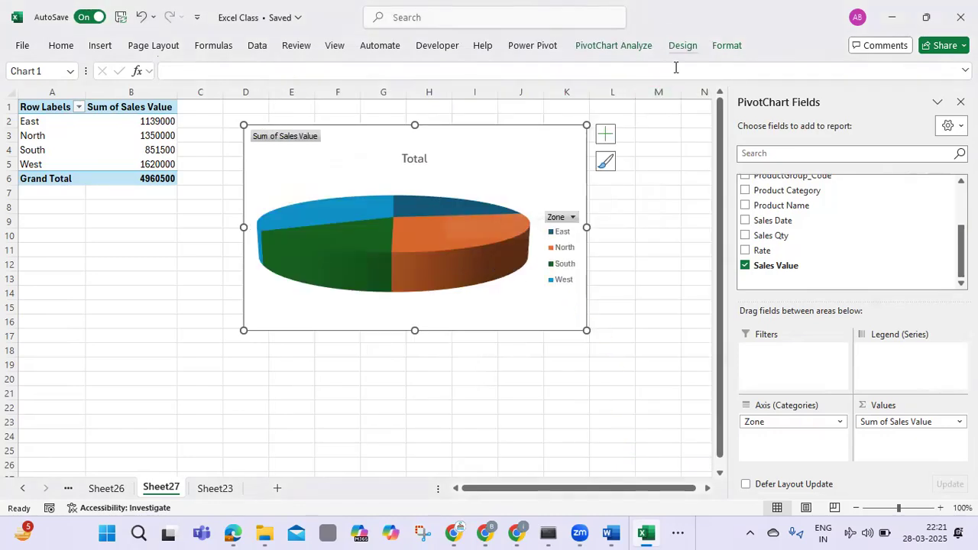
{"action": "left_click", "coordinate": [683, 45]}
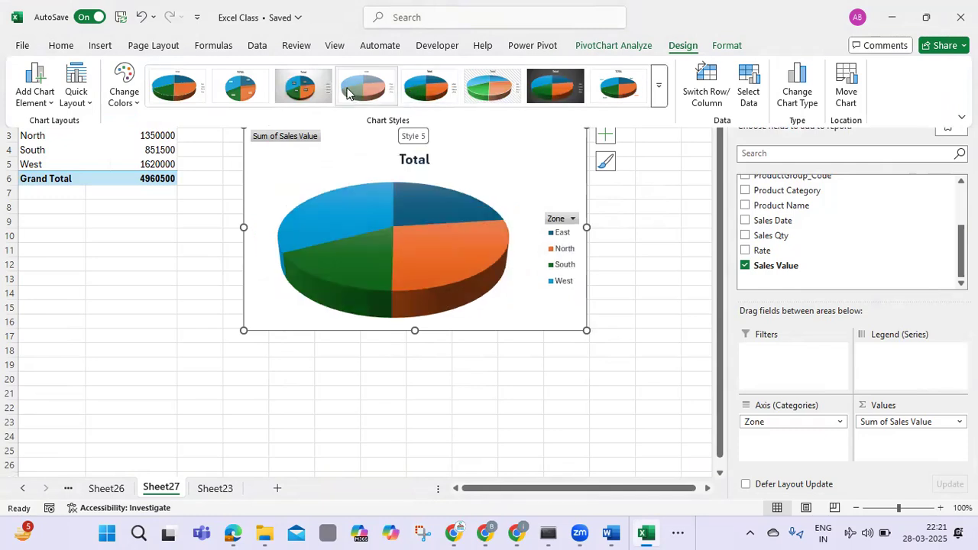
{"action": "left_click", "coordinate": [303, 86]}
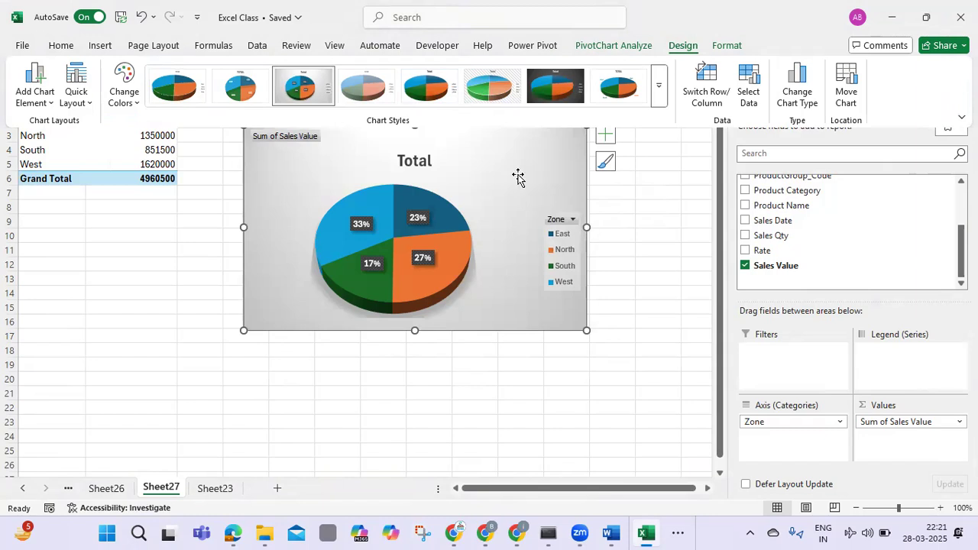
Replace the zone pie chart's title with "Zone Wise Sales".
{"action": "left_click", "coordinate": [414, 165]}
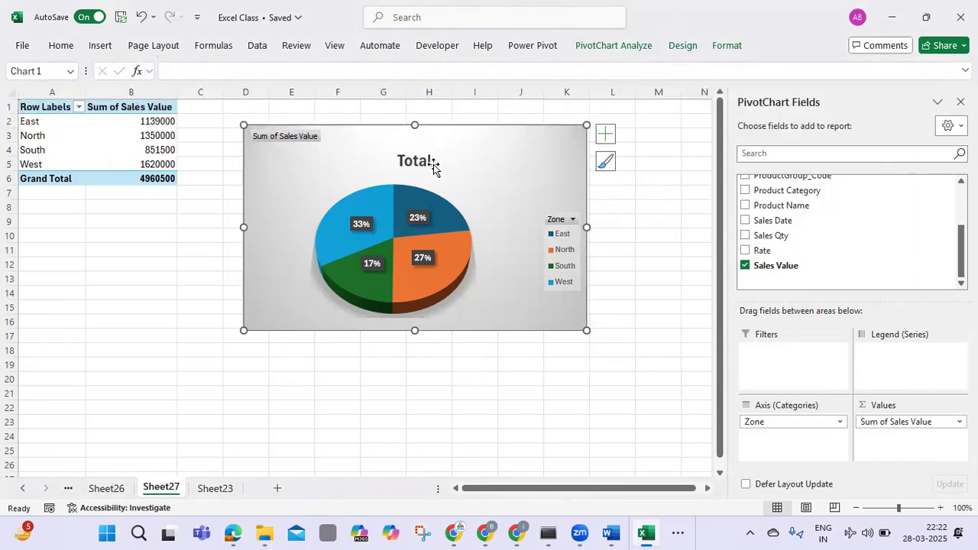
{"action": "left_click", "coordinate": [424, 161]}
{"action": "left_click", "coordinate": [432, 161]}
{"action": "key", "text": "BackSpace"}
{"action": "key", "text": "BackSpace"}
{"action": "key", "text": "BackSpace"}
{"action": "key", "text": "BackSpace"}
{"action": "key", "text": "BackSpace"}
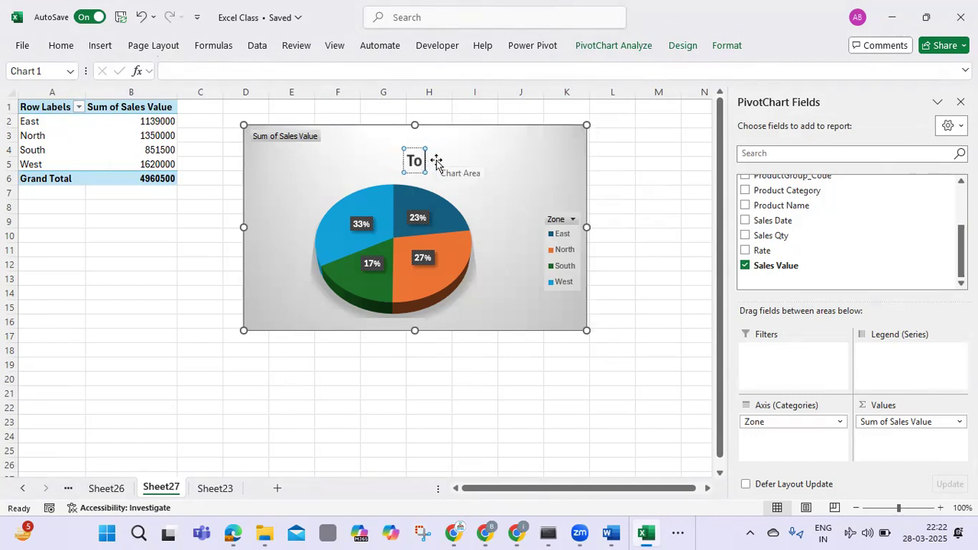
{"action": "type", "text": "Zone Wis"}
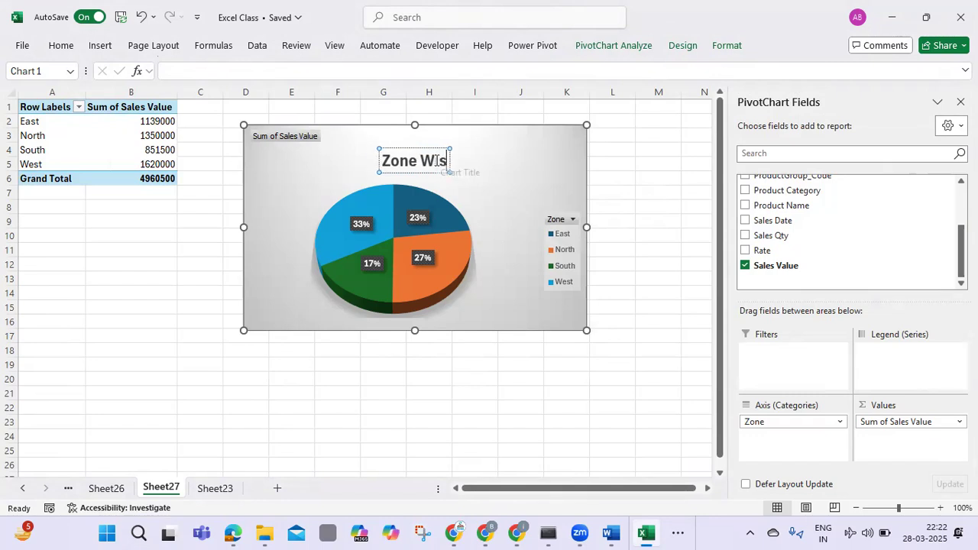
{"action": "type", "text": "e Sales"}
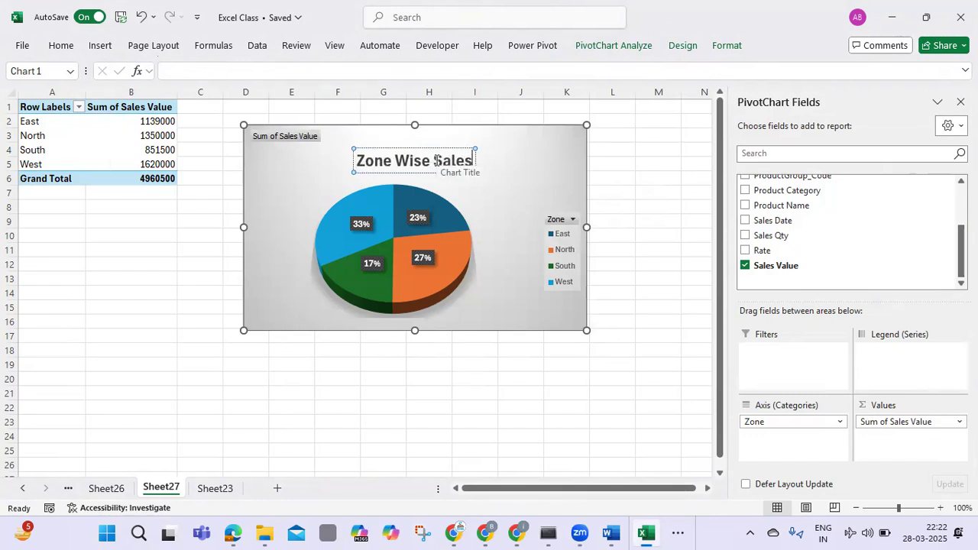
{"action": "left_click", "coordinate": [579, 179]}
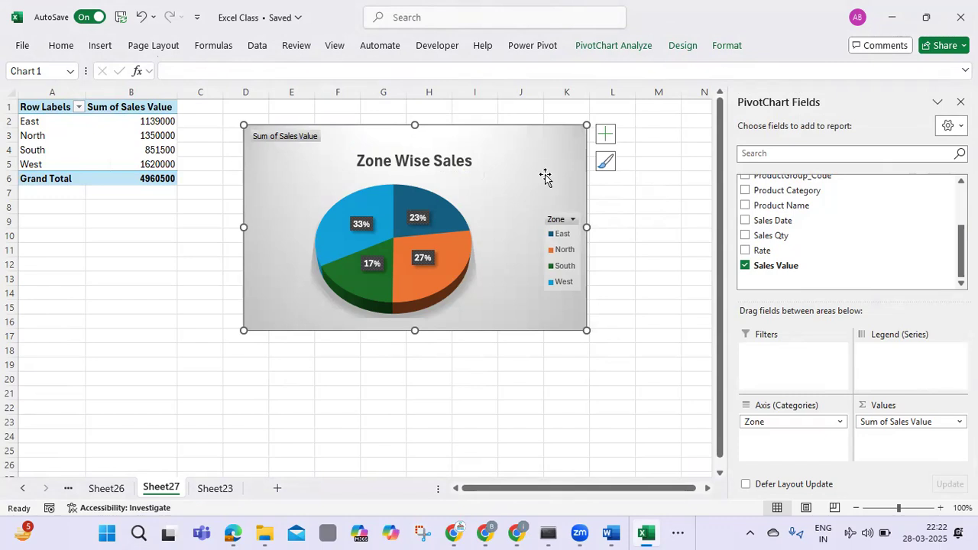
Insert a PivotChart from SL_Table on Sheet23, placed on a new worksheet for a product category chart.
{"action": "left_click", "coordinate": [221, 489]}
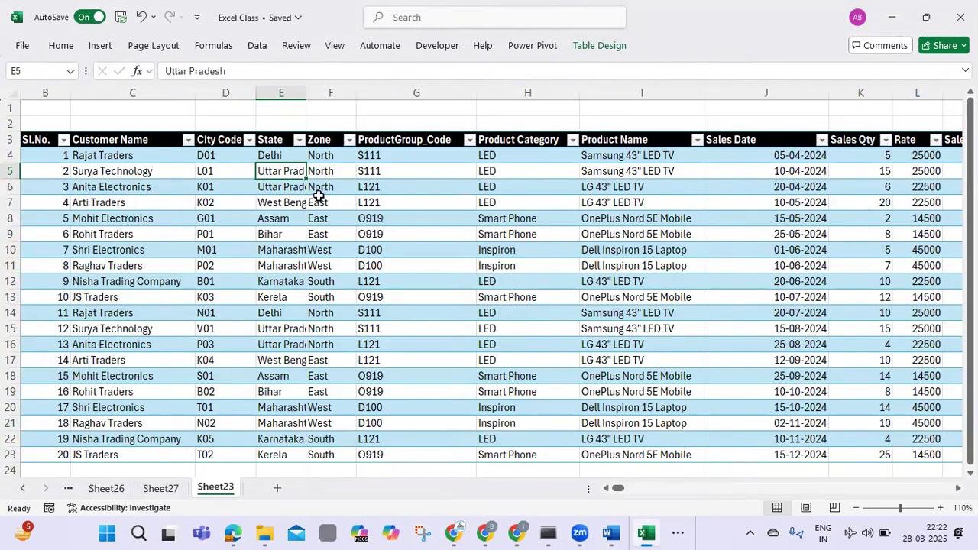
{"action": "left_click", "coordinate": [100, 46]}
{"action": "left_click", "coordinate": [511, 98]}
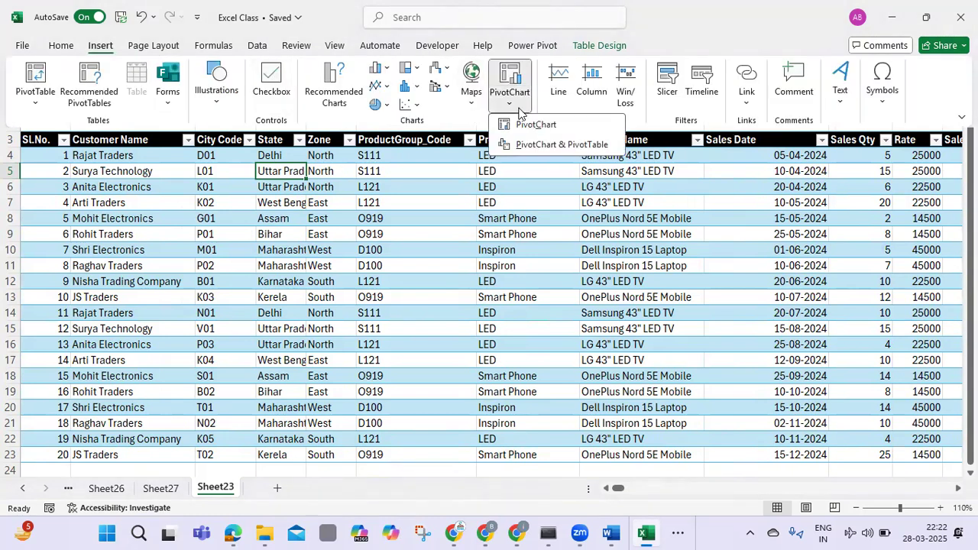
{"action": "left_click", "coordinate": [536, 125]}
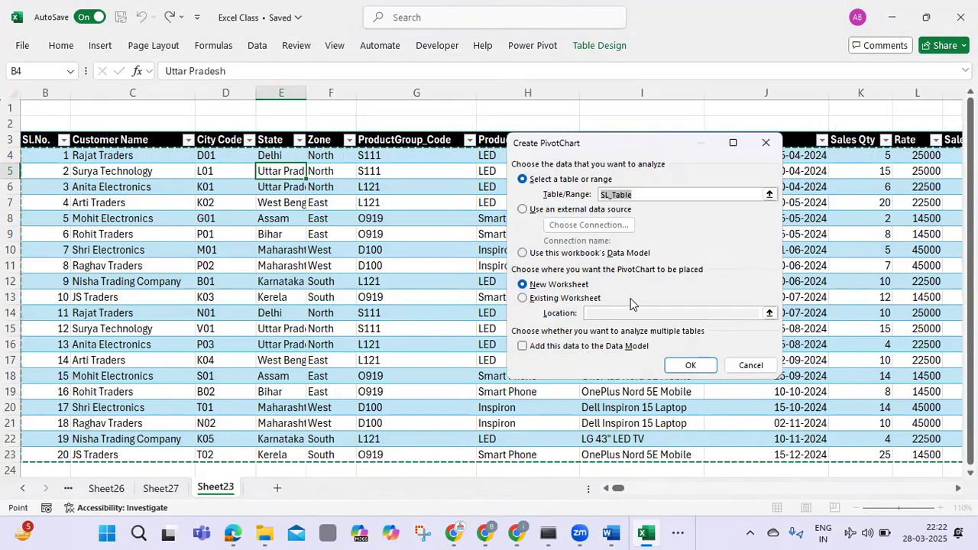
{"action": "left_click", "coordinate": [691, 366]}
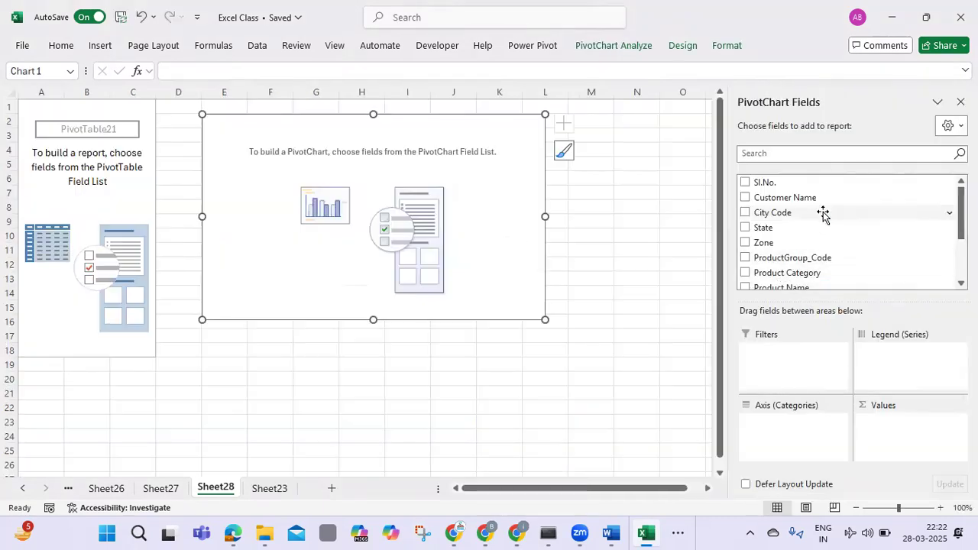
Set Sales Value as the new PivotChart's values and Product Category as its axis, without ProductGroup_Code.
{"action": "scroll", "coordinate": [826, 230], "scroll_direction": "down", "scroll_amount": 1}
{"action": "scroll", "coordinate": [821, 258], "scroll_direction": "down", "scroll_amount": 1}
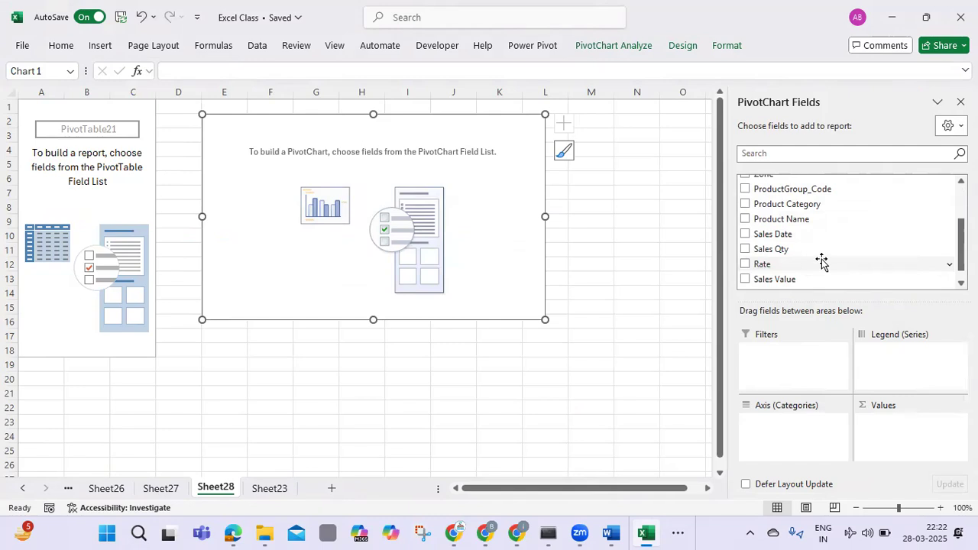
{"action": "left_click", "coordinate": [745, 279]}
{"action": "scroll", "coordinate": [837, 263], "scroll_direction": "up", "scroll_amount": 2}
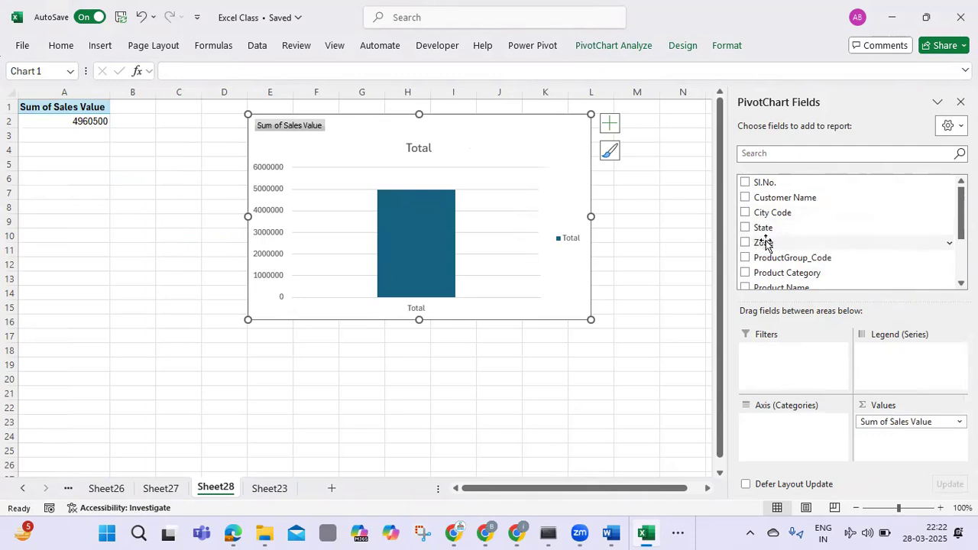
{"action": "left_click", "coordinate": [745, 258]}
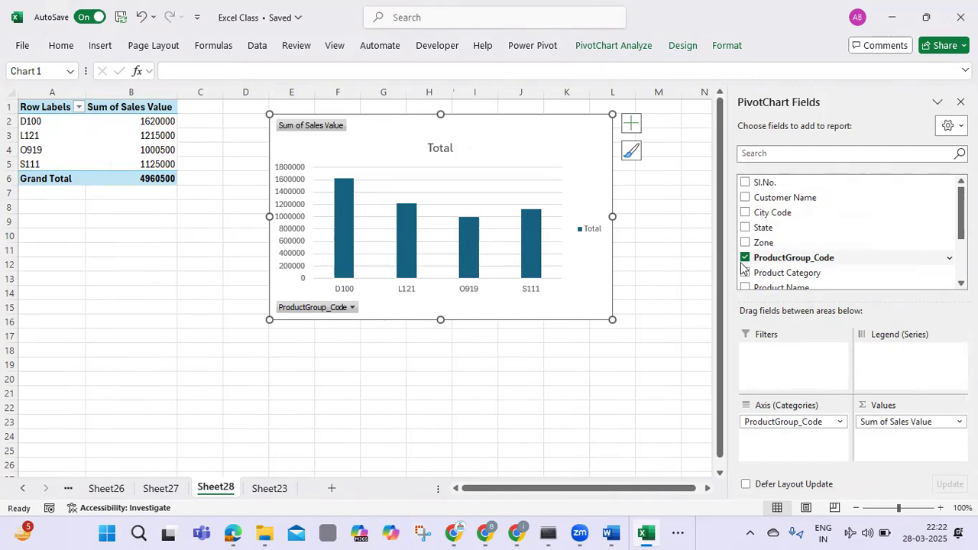
{"action": "left_click", "coordinate": [745, 260]}
{"action": "left_click", "coordinate": [745, 273]}
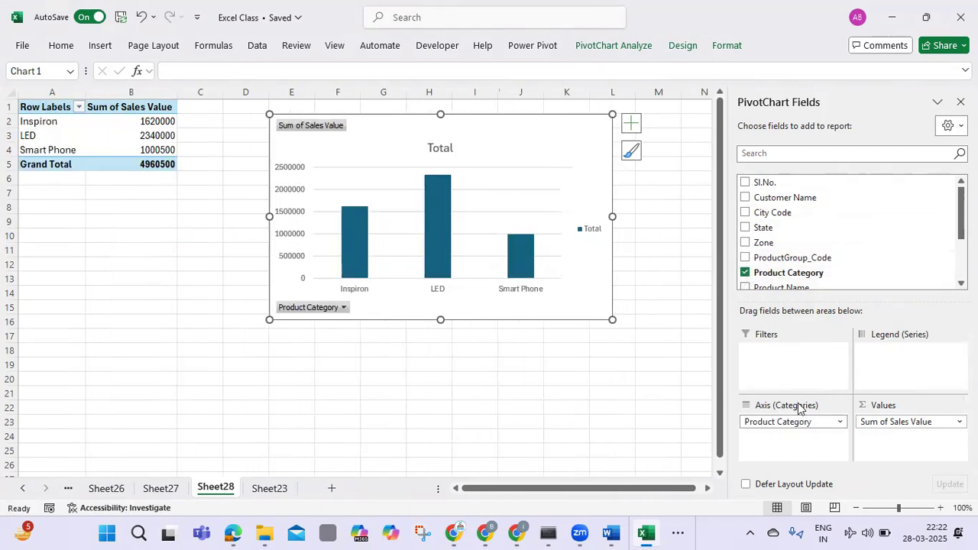
Move the product category chart to column D, row 5, and apply the style with wide shadowed columns and white value labels.
{"action": "left_click_drag", "start_coordinate": [558, 166], "coordinate": [514, 215]}
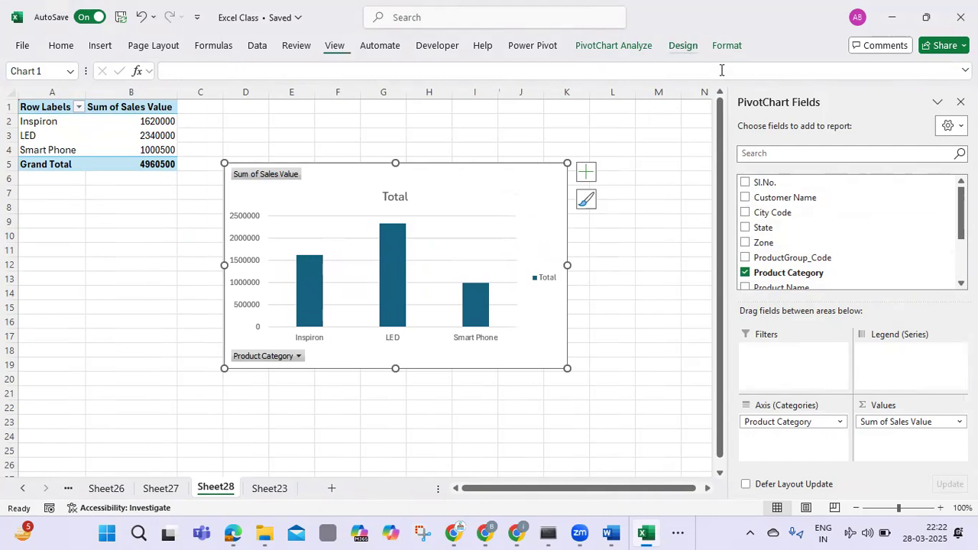
{"action": "left_click", "coordinate": [684, 45]}
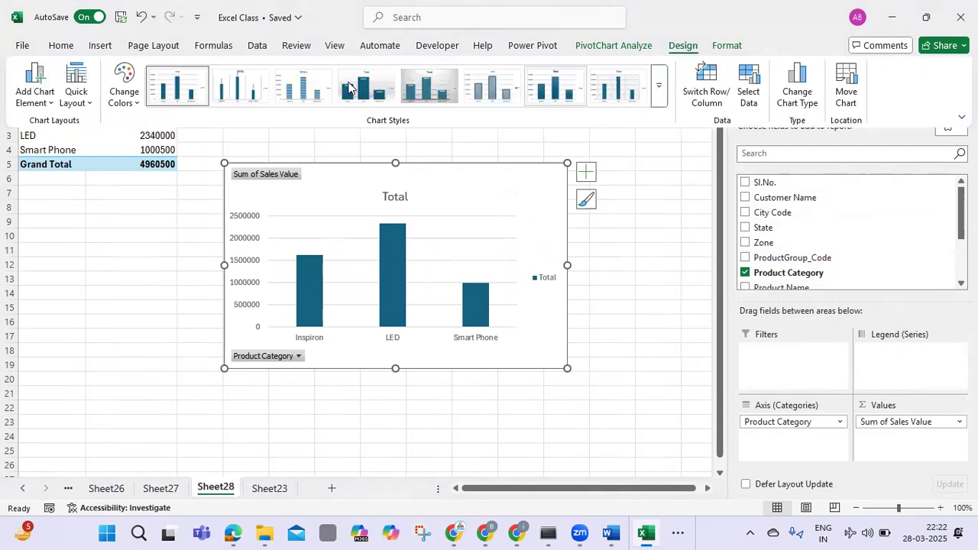
{"action": "left_click", "coordinate": [347, 88]}
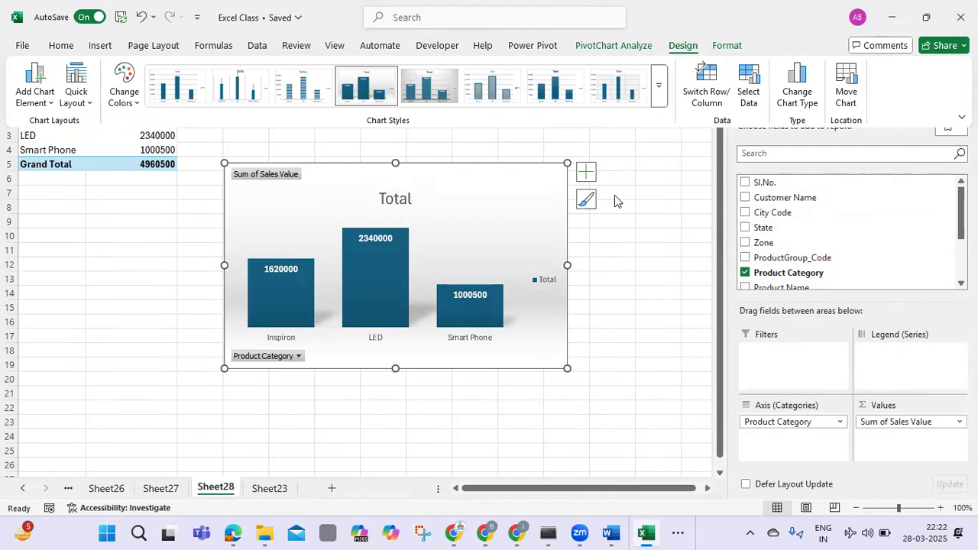
Retitle the product category chart "Product Category wise Sales" and move it up beside the pivot table, starting in column C, row 2.
{"action": "left_click", "coordinate": [406, 199]}
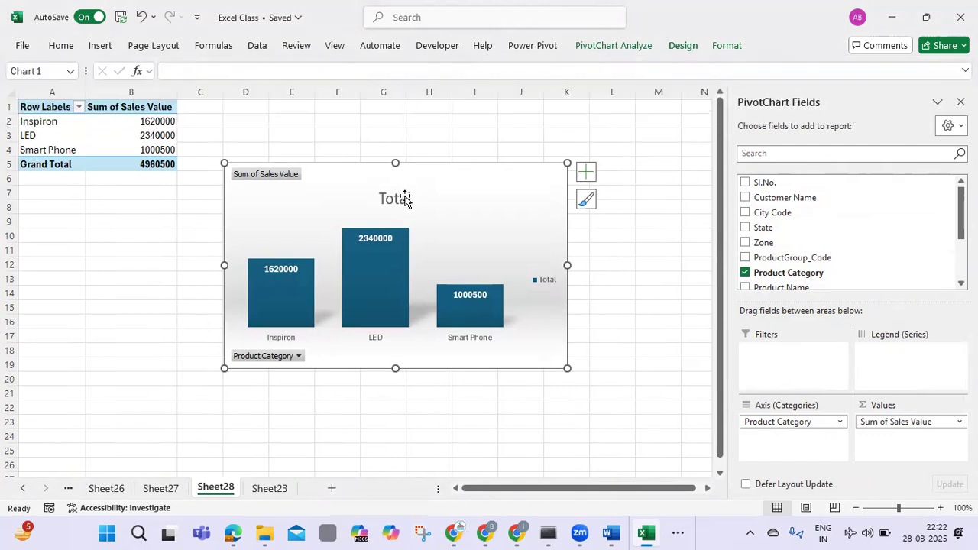
{"action": "left_click", "coordinate": [408, 198]}
{"action": "left_click", "coordinate": [409, 198]}
{"action": "key", "text": "BackSpace"}
{"action": "key", "text": "BackSpace"}
{"action": "key", "text": "BackSpace"}
{"action": "key", "text": "BackSpace"}
{"action": "key", "text": "BackSpace"}
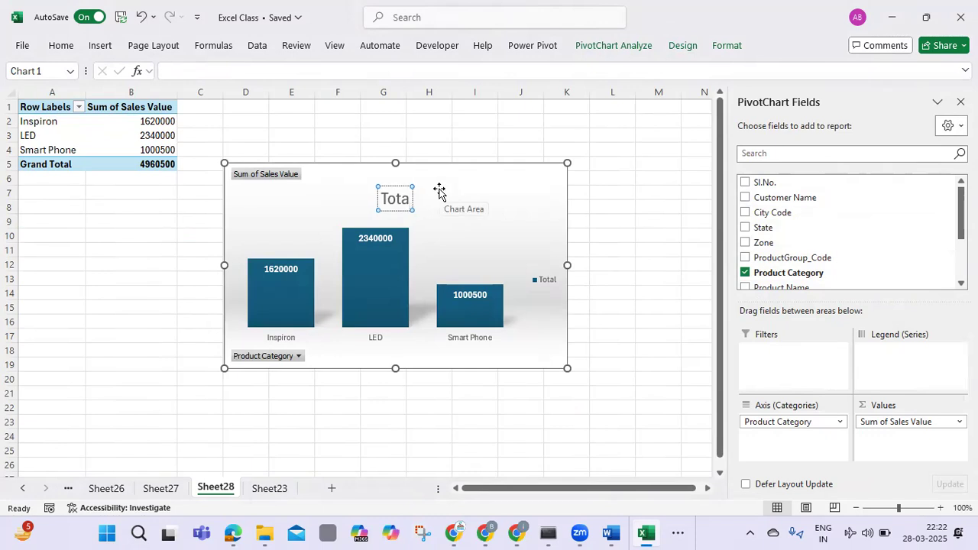
{"action": "type", "text": "P"}
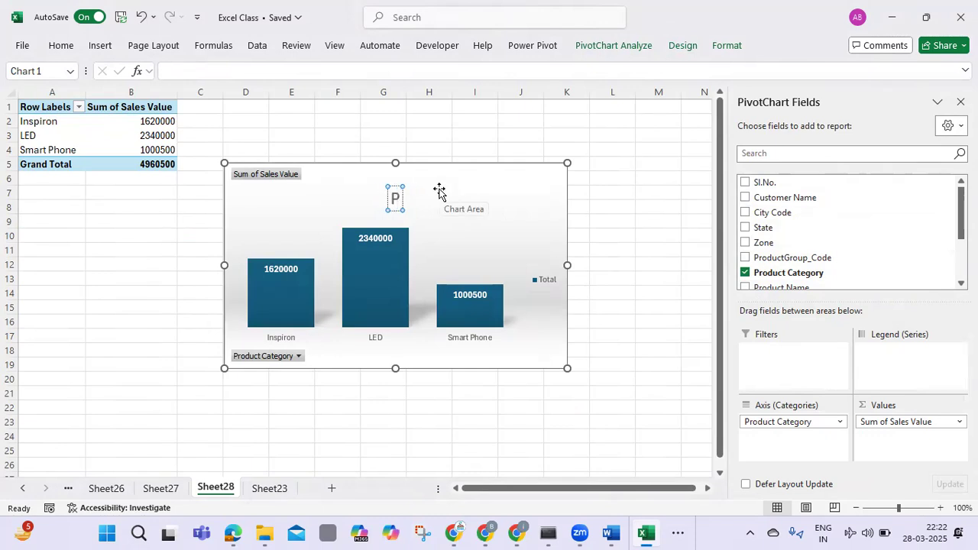
{"action": "type", "text": "roduct"}
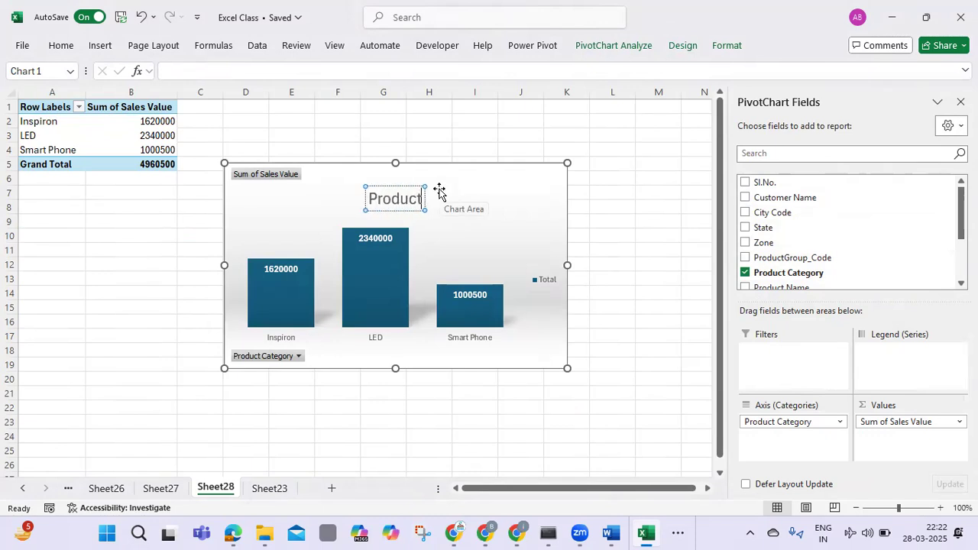
{"action": "type", "text": " Cat"}
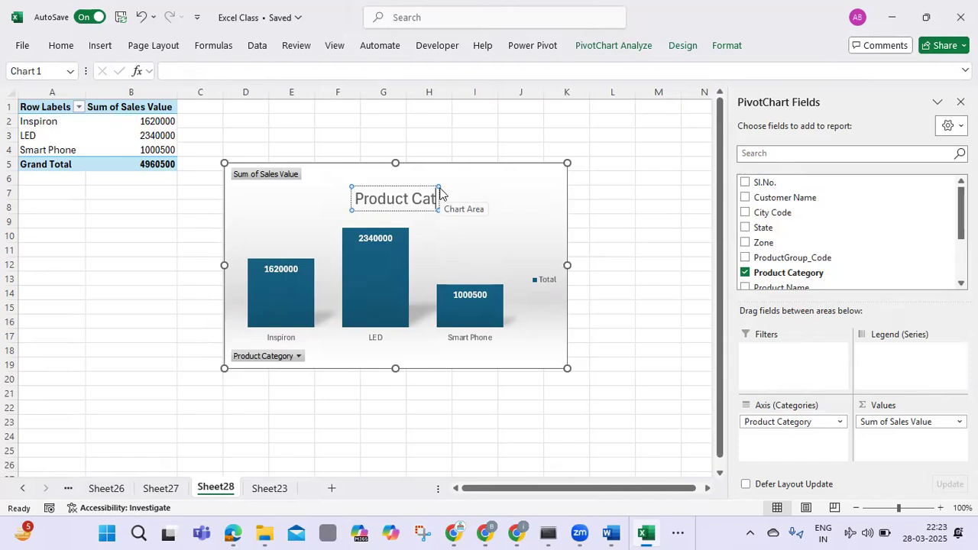
{"action": "type", "text": "ego"}
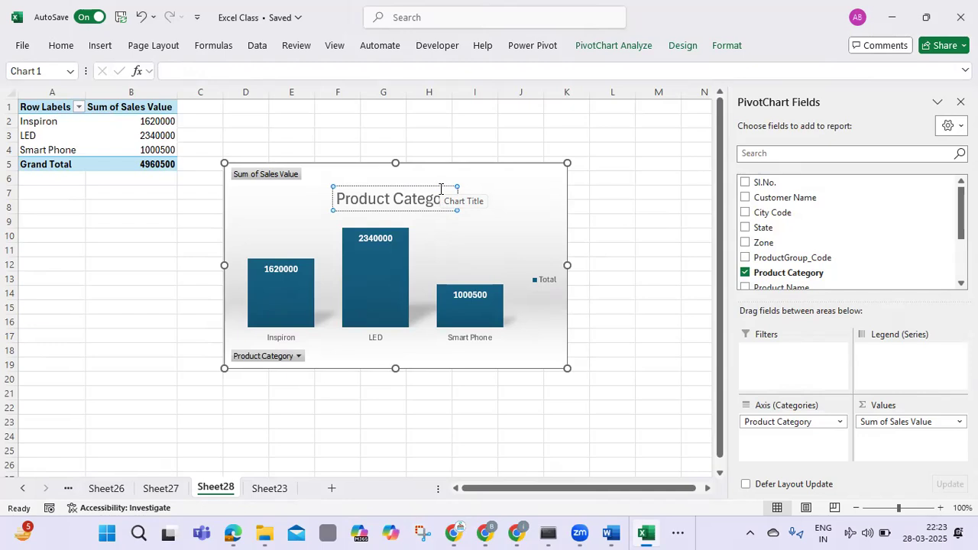
{"action": "type", "text": "ry"}
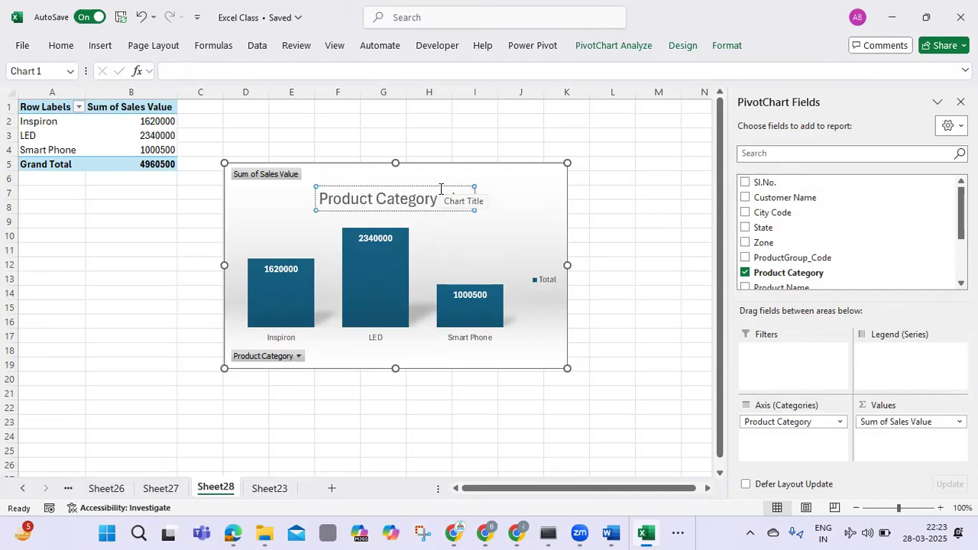
{"action": "type", "text": " wise Sales"}
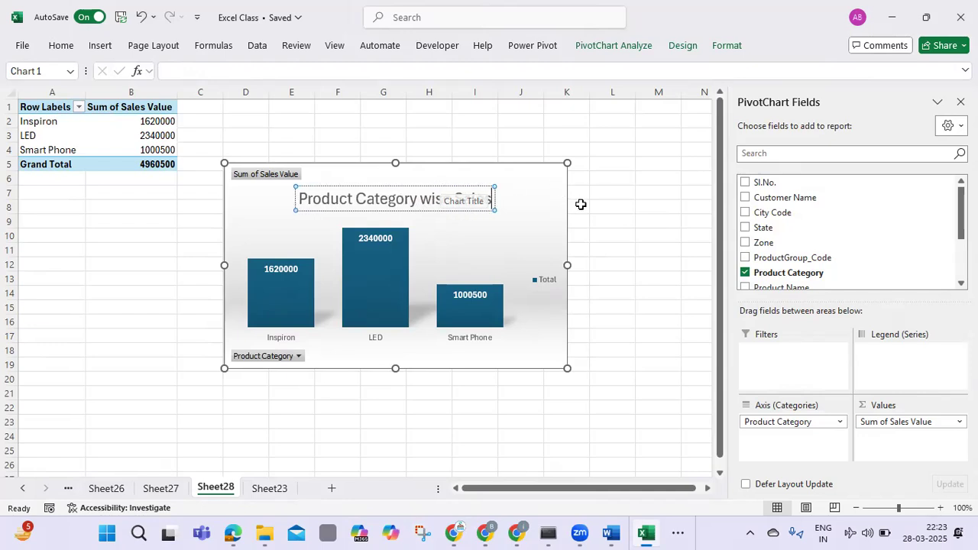
{"action": "left_click", "coordinate": [519, 205]}
{"action": "left_click_drag", "start_coordinate": [475, 175], "coordinate": [457, 129]}
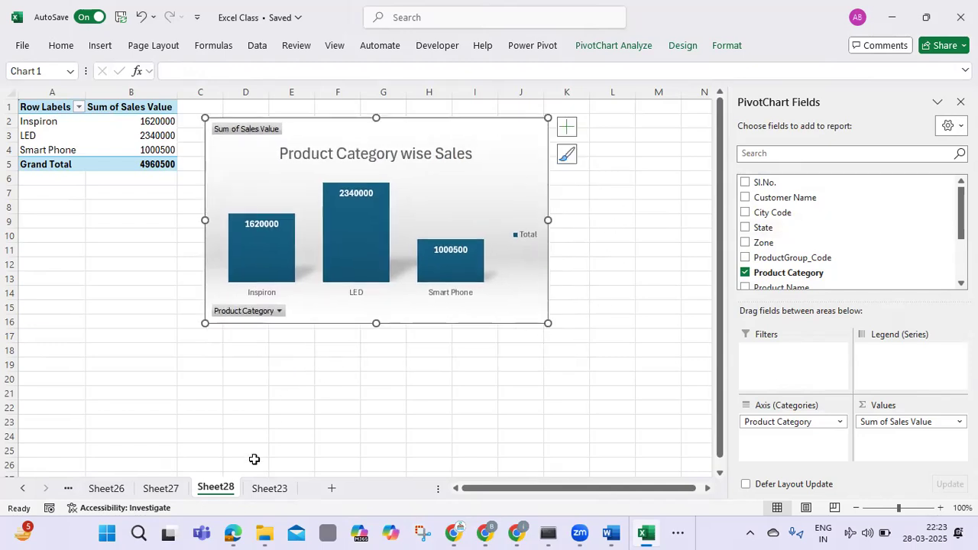
Insert another PivotChart from SL_Table on Sheet23, placed on a new worksheet.
{"action": "left_click", "coordinate": [259, 491]}
{"action": "left_click", "coordinate": [374, 218]}
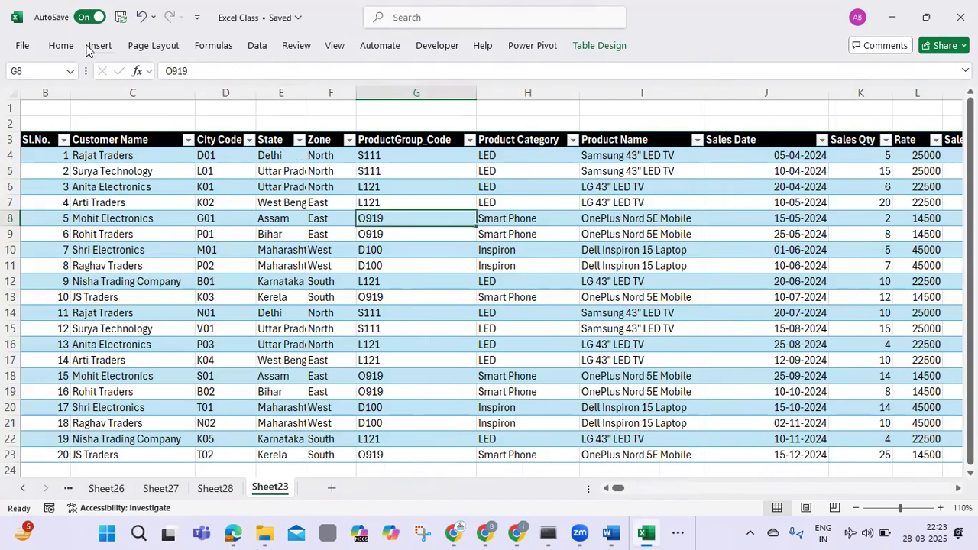
{"action": "key", "text": "alt+n"}
{"action": "left_click", "coordinate": [509, 105]}
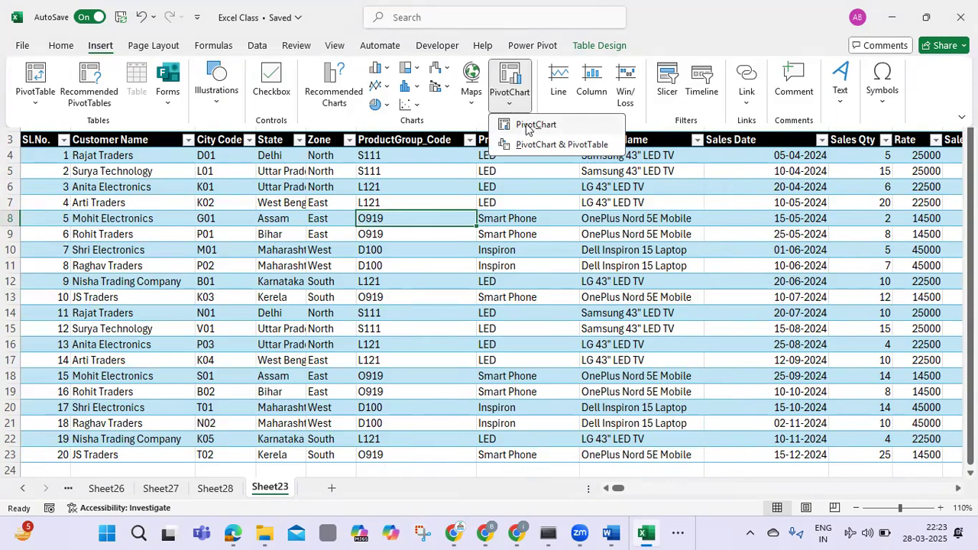
{"action": "left_click", "coordinate": [526, 127]}
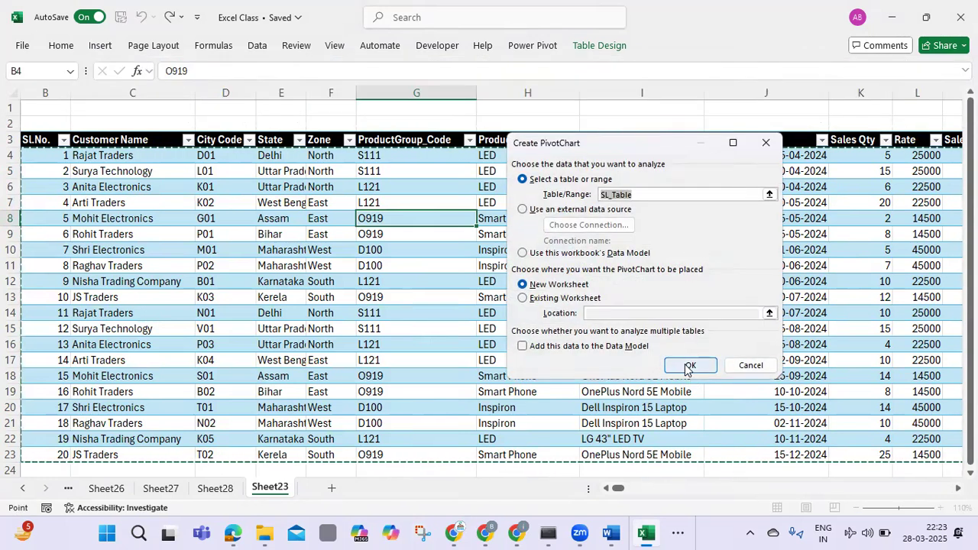
{"action": "left_click", "coordinate": [689, 367]}
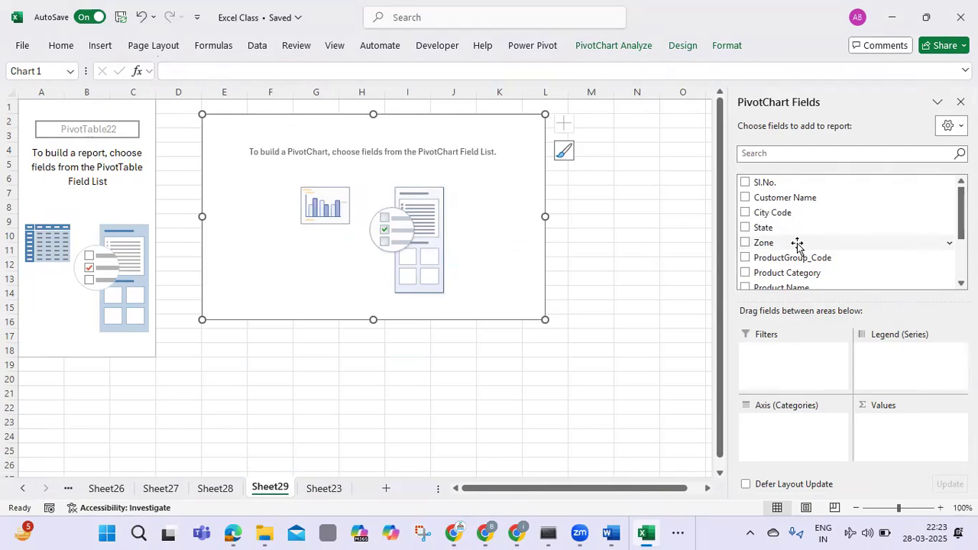
Set Product Name as the new PivotChart's axis and Sales Value as its values.
{"action": "scroll", "coordinate": [772, 271], "scroll_direction": "down", "scroll_amount": 1}
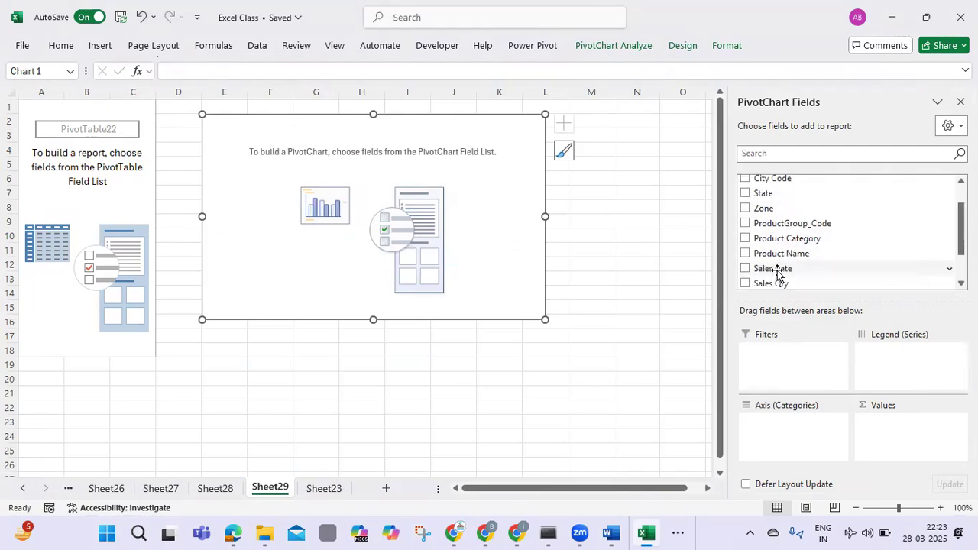
{"action": "left_click", "coordinate": [745, 253]}
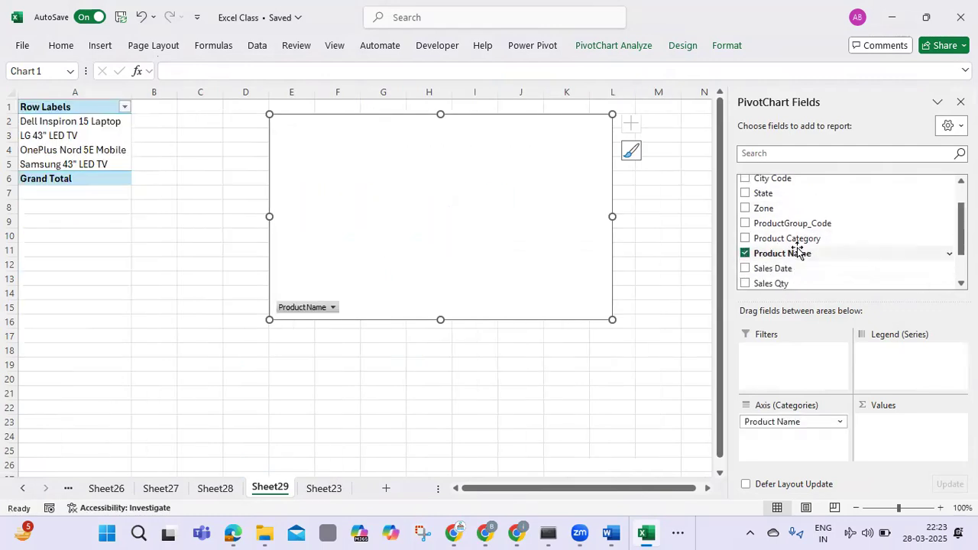
{"action": "scroll", "coordinate": [801, 265], "scroll_direction": "down", "scroll_amount": 1}
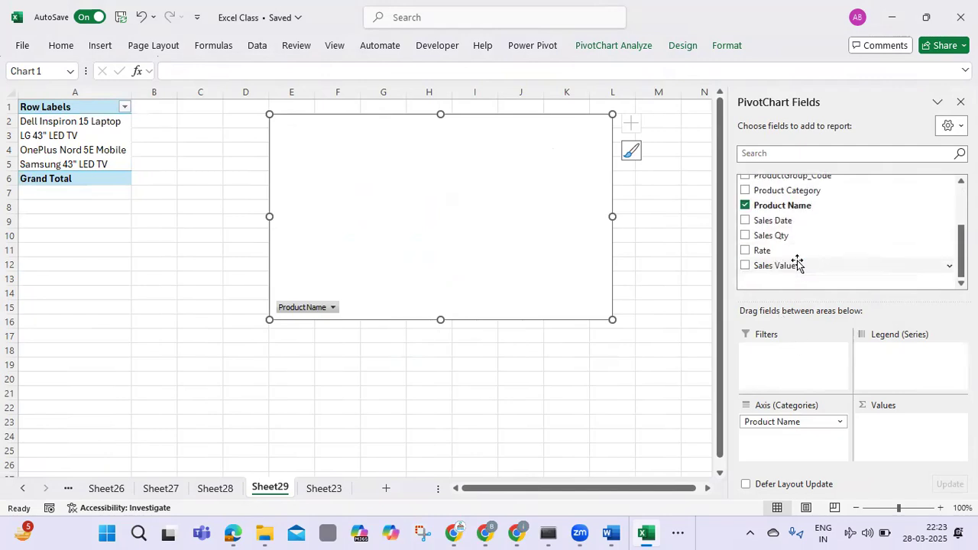
{"action": "left_click", "coordinate": [746, 266]}
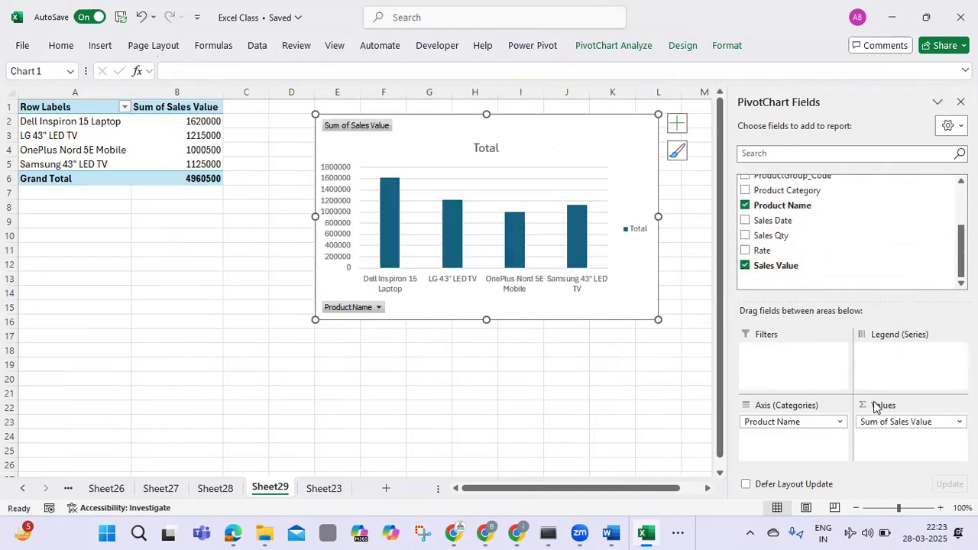
Change the product name chart's type to Line with Markers.
{"action": "left_click", "coordinate": [683, 47]}
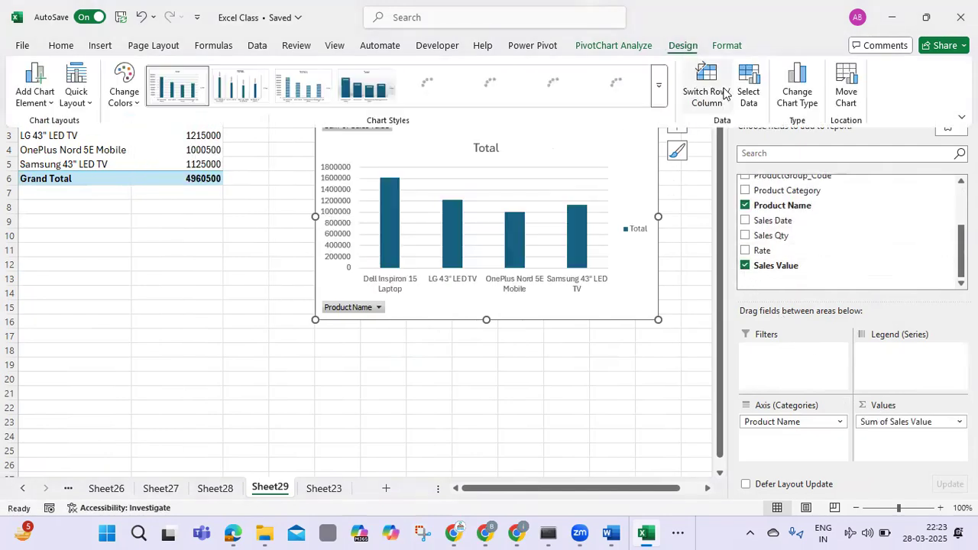
{"action": "left_click", "coordinate": [797, 91]}
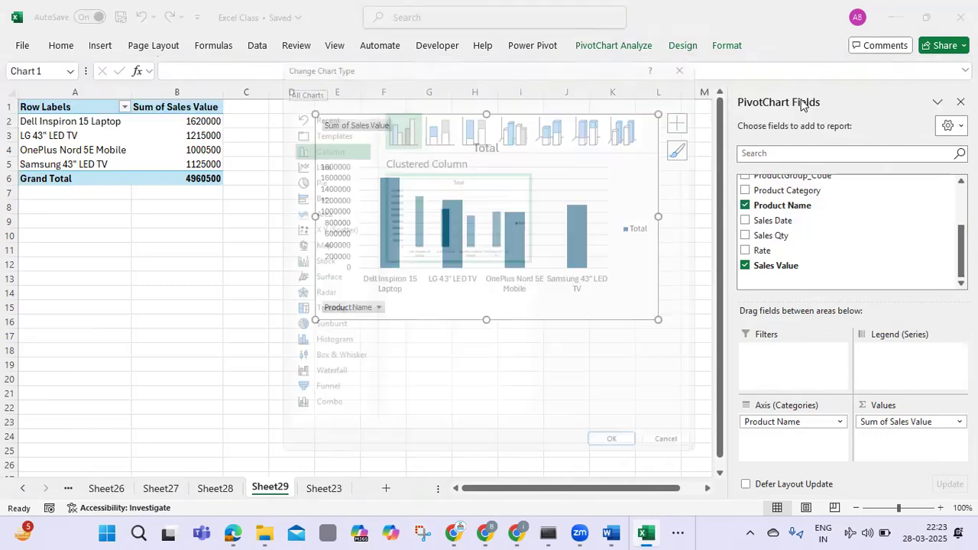
{"action": "left_click", "coordinate": [308, 158]}
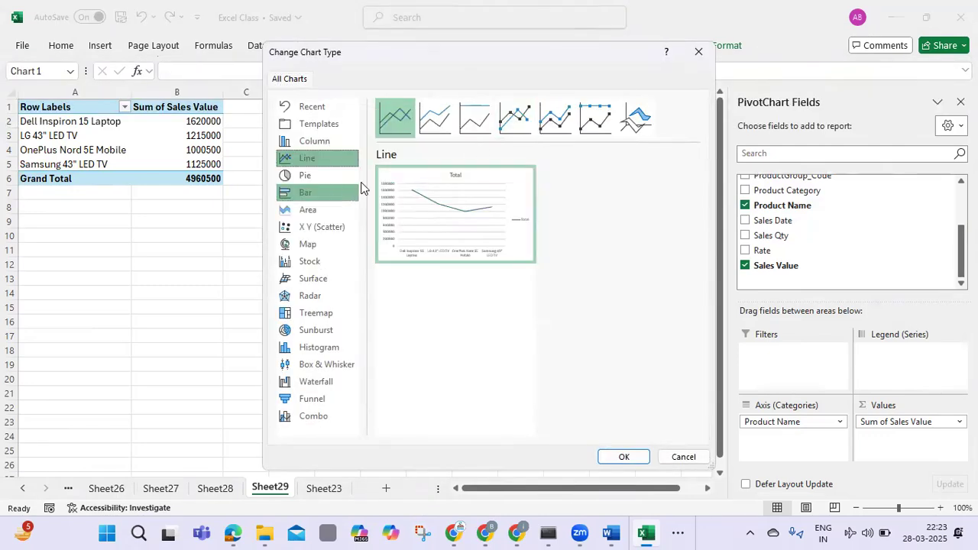
{"action": "left_click", "coordinate": [517, 124]}
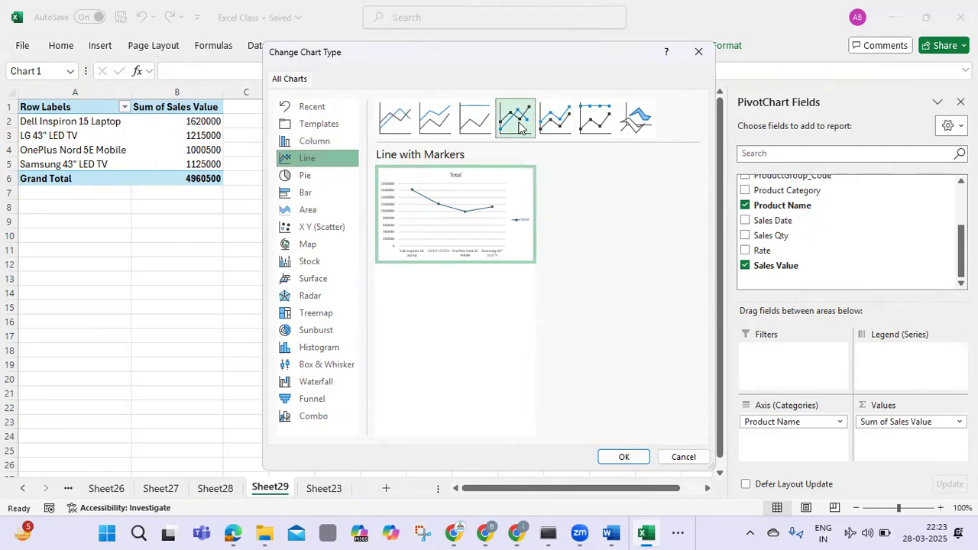
{"action": "left_click", "coordinate": [625, 457]}
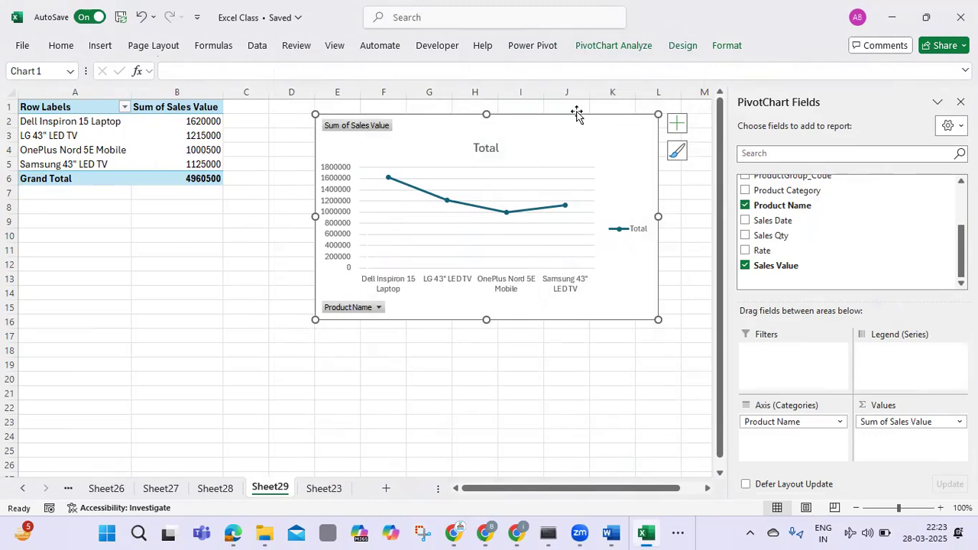
Retitle the product name line chart "Product Name wise Sales".
{"action": "left_click", "coordinate": [497, 146]}
{"action": "left_click", "coordinate": [500, 144]}
{"action": "key", "text": "BackSpace"}
{"action": "key", "text": "BackSpace"}
{"action": "key", "text": "BackSpace"}
{"action": "key", "text": "BackSpace"}
{"action": "key", "text": "BackSpace"}
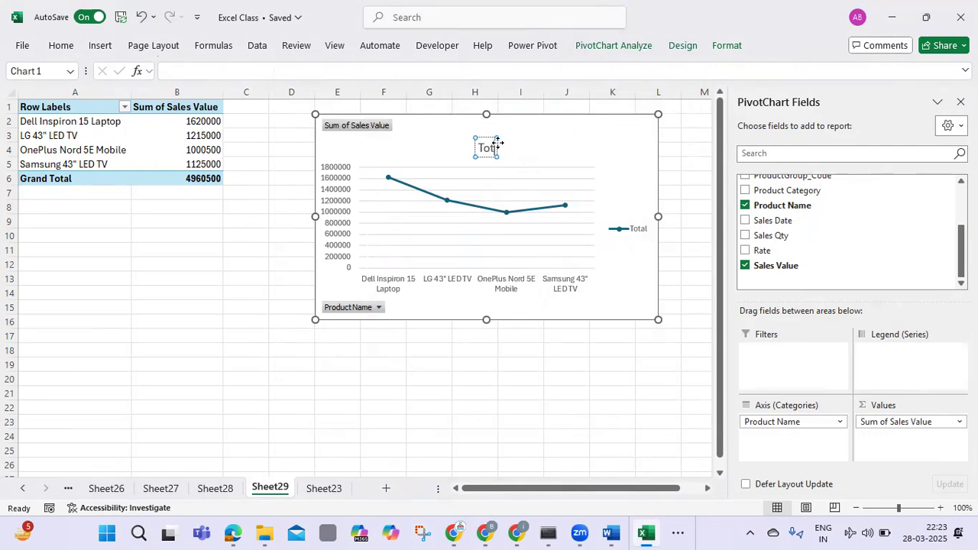
{"action": "type", "text": "Pr"}
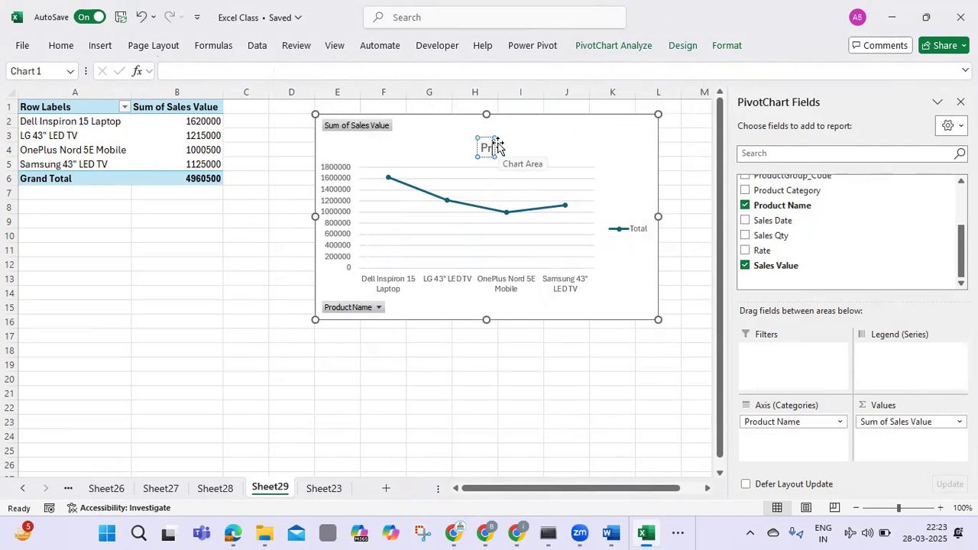
{"action": "type", "text": "oduct N"}
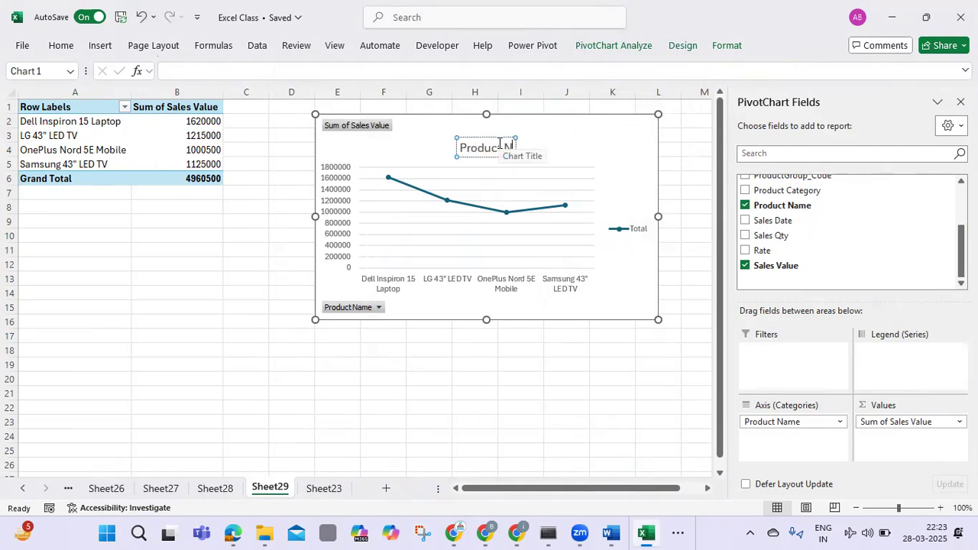
{"action": "type", "text": "ame wise"}
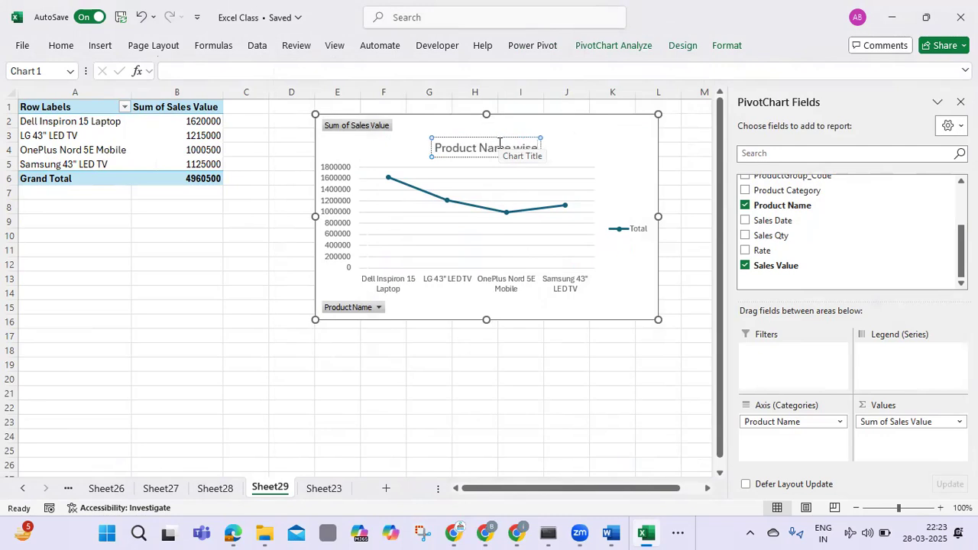
{"action": "type", "text": " Sales"}
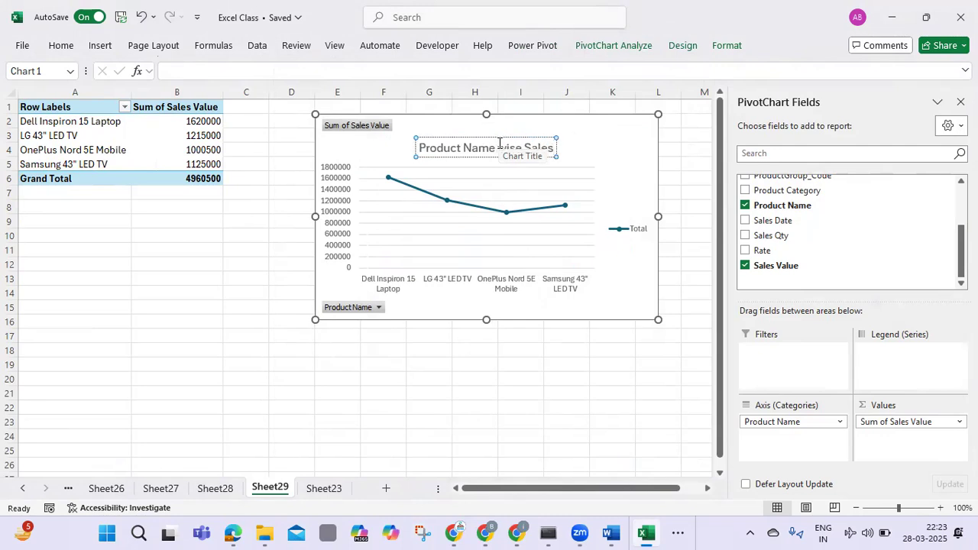
{"action": "left_click", "coordinate": [629, 158]}
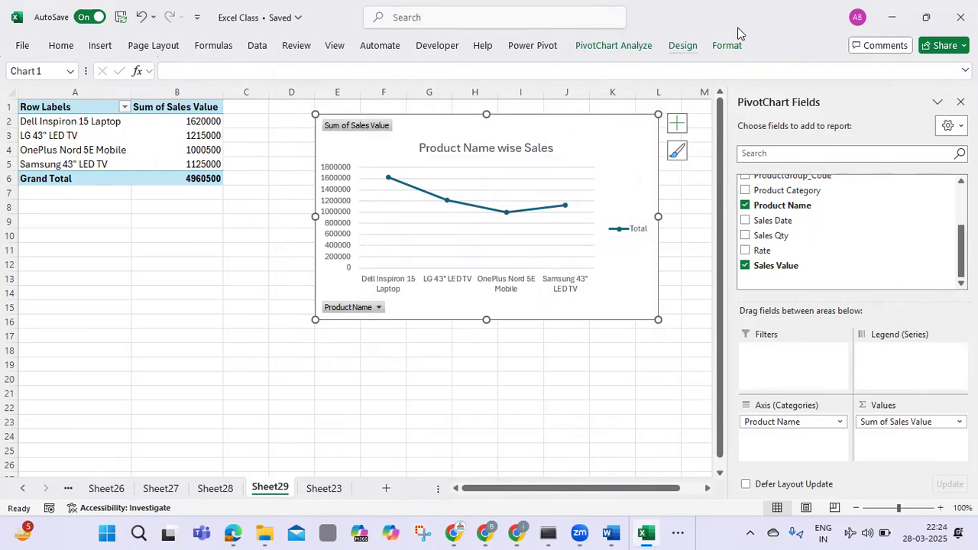
Add data labels above the points of the product name line chart.
{"action": "left_click", "coordinate": [683, 48]}
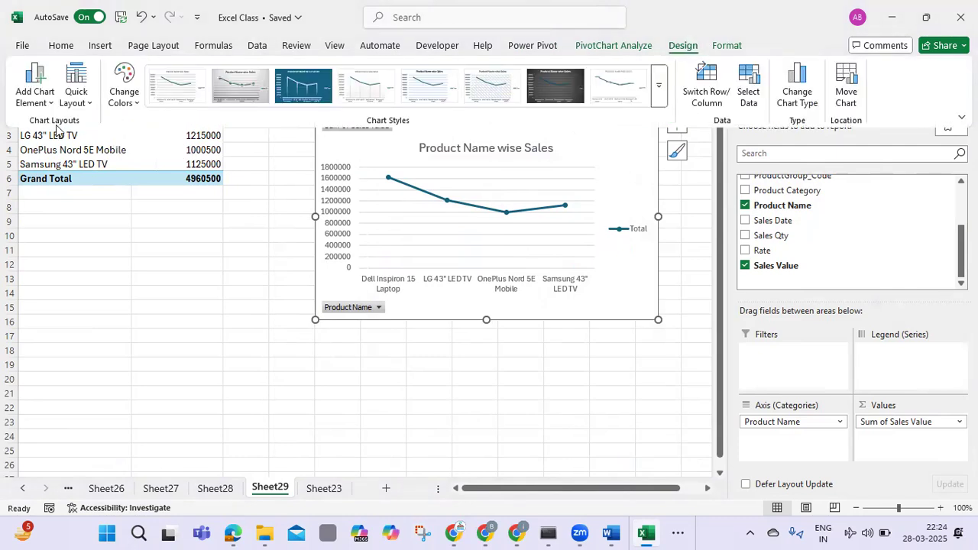
{"action": "left_click", "coordinate": [32, 99]}
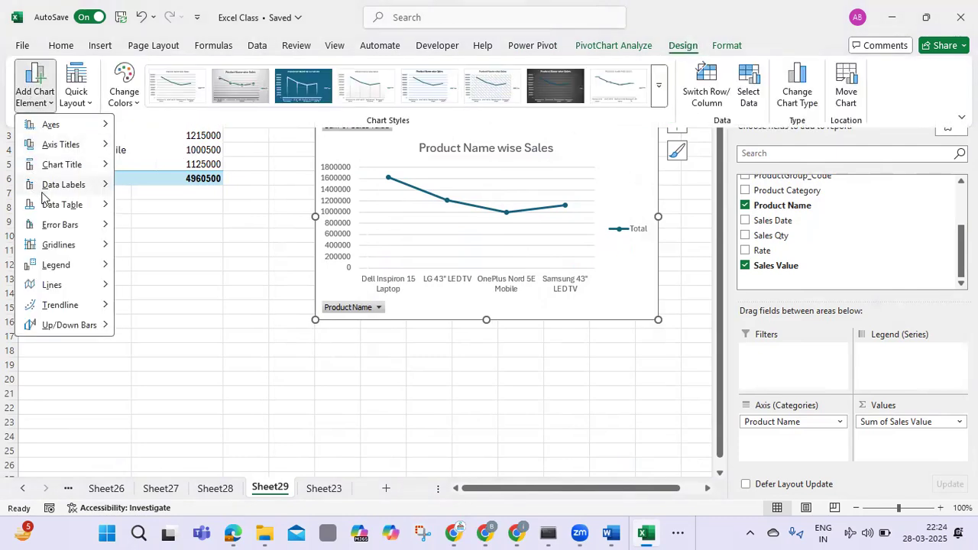
{"action": "mouse_move", "coordinate": [99, 185]}
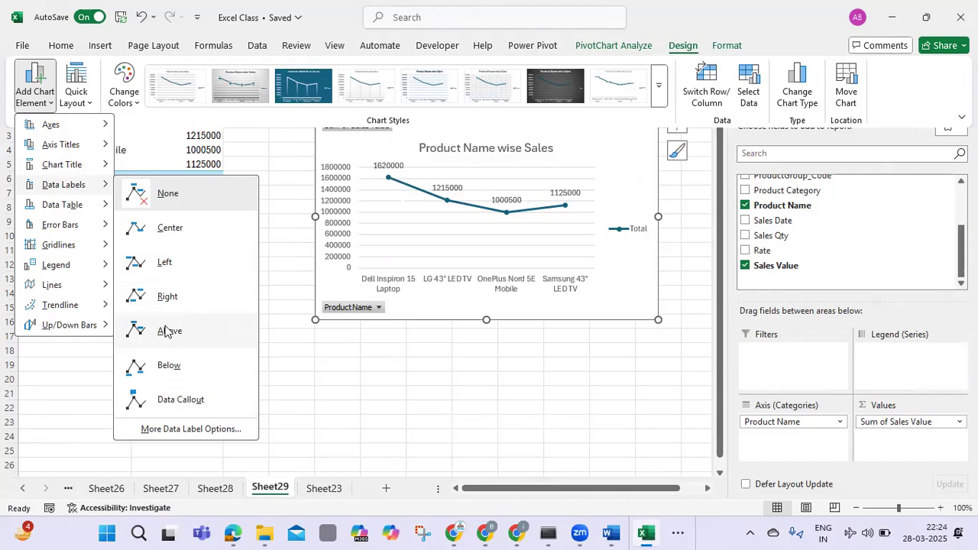
{"action": "left_click", "coordinate": [165, 330]}
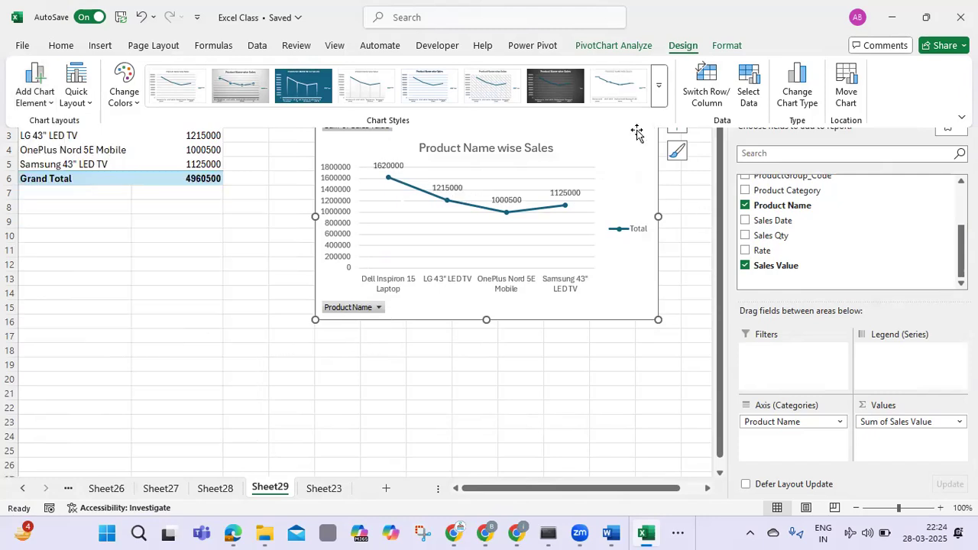
{"action": "left_click", "coordinate": [608, 138]}
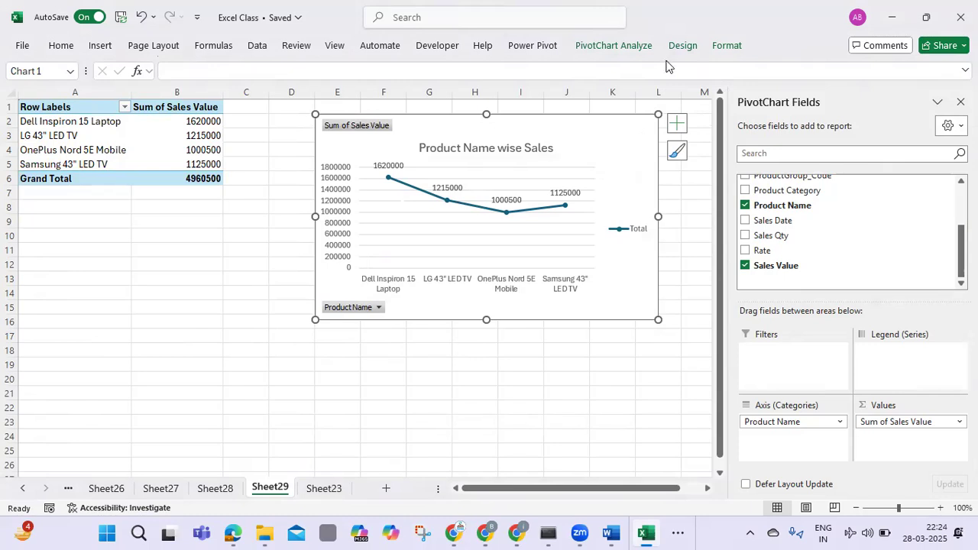
Apply the chart style with vertical drop lines and a shaded plot area, and move the line chart to column D, row 3.
{"action": "left_click", "coordinate": [683, 45]}
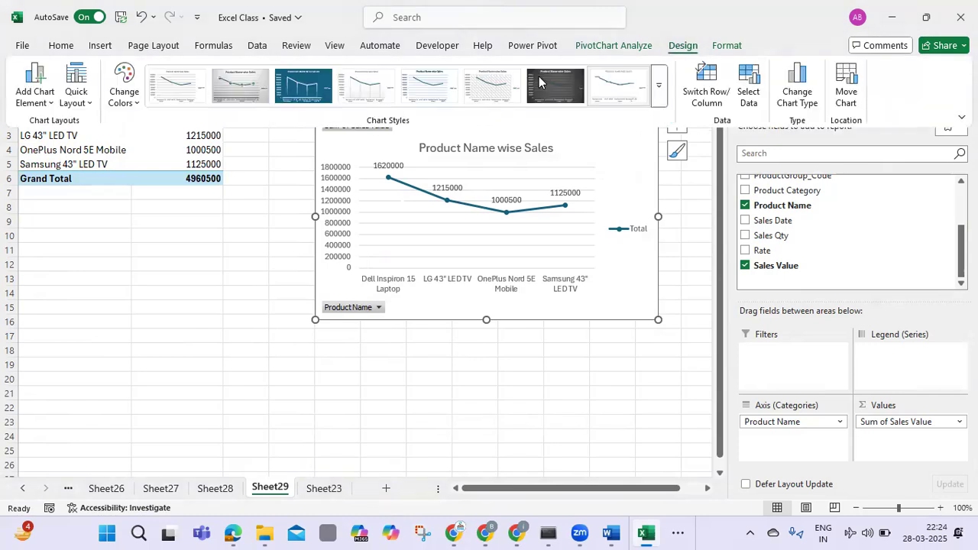
{"action": "left_click", "coordinate": [376, 96]}
{"action": "left_click", "coordinate": [529, 198]}
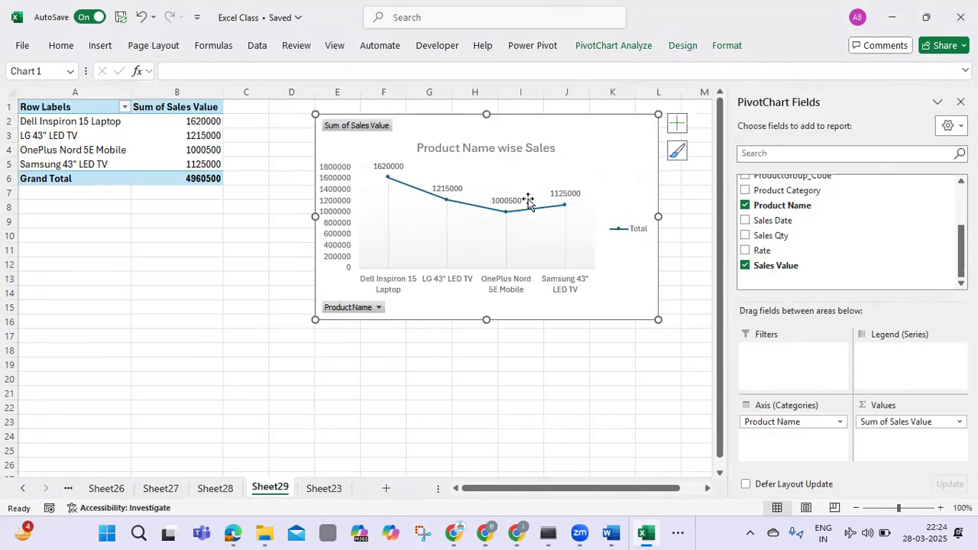
{"action": "left_click_drag", "start_coordinate": [578, 159], "coordinate": [554, 180]}
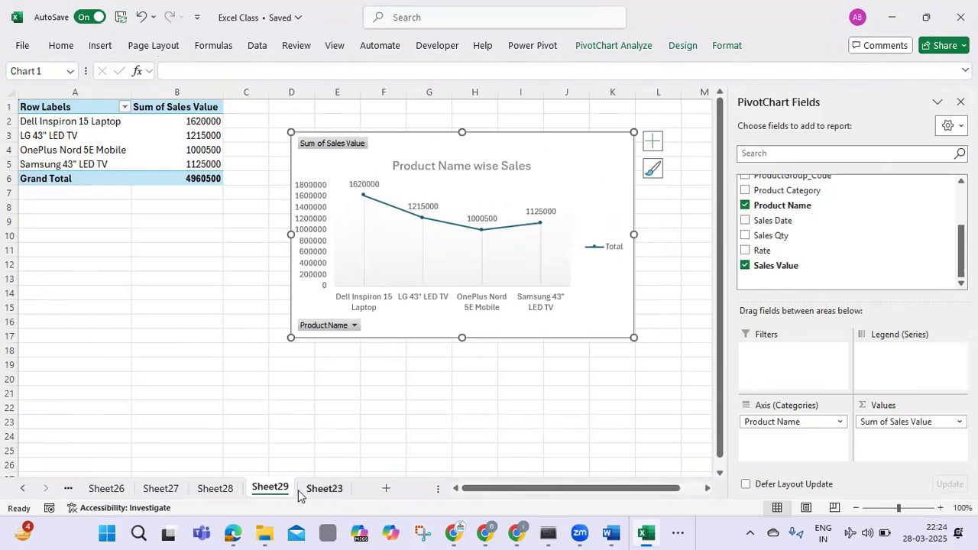
Review the product category, zone and state charts on Sheet28, Sheet27 and Sheet26, and return to the data on Sheet23.
{"action": "left_click", "coordinate": [326, 493]}
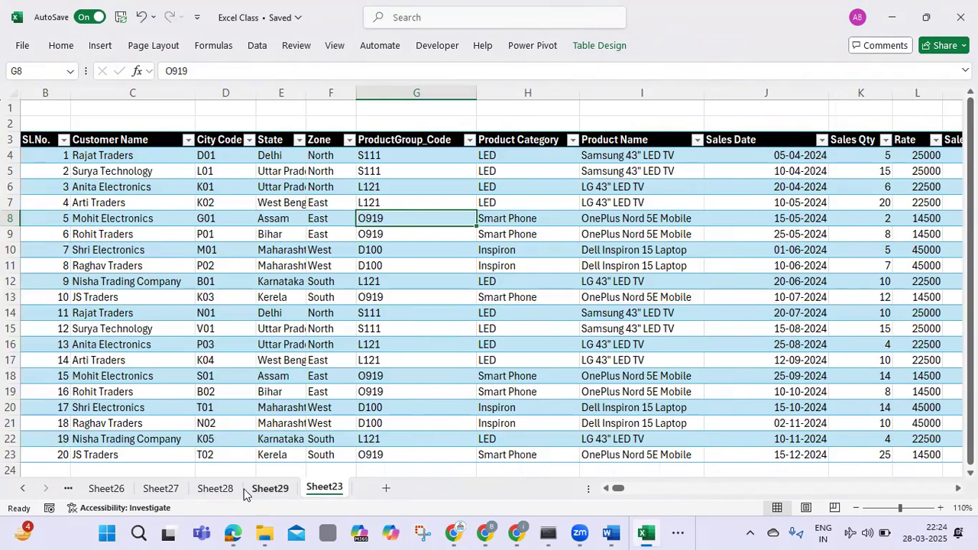
{"action": "left_click", "coordinate": [223, 493]}
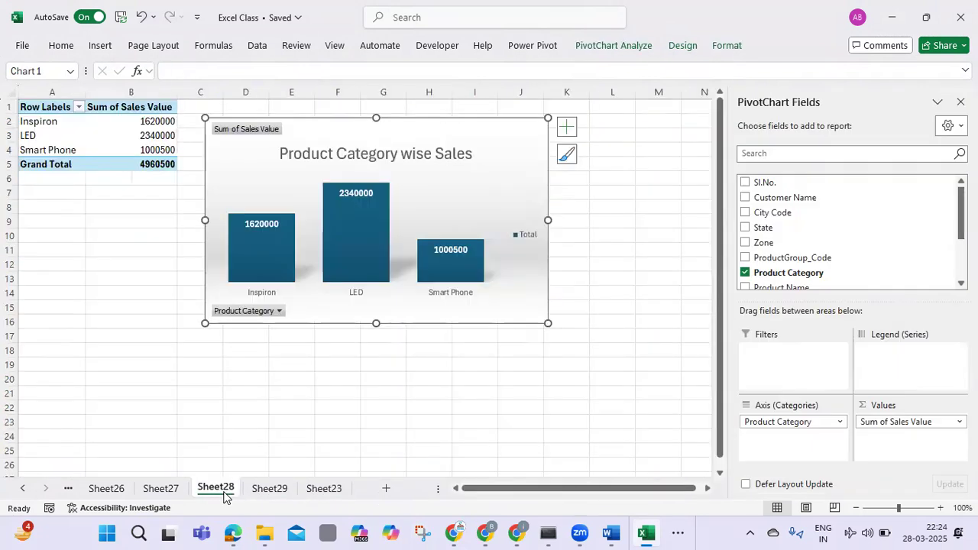
{"action": "left_click", "coordinate": [163, 488]}
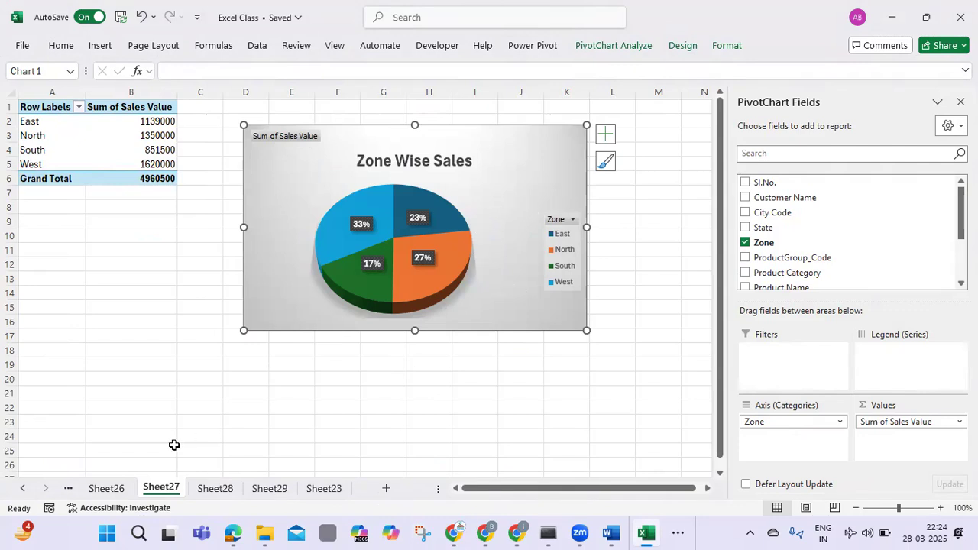
{"action": "left_click", "coordinate": [118, 489]}
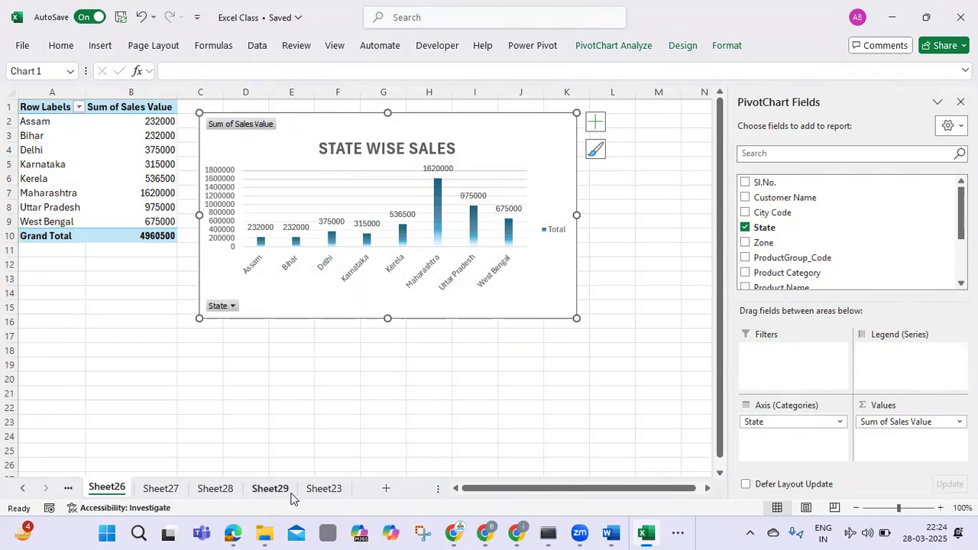
{"action": "left_click", "coordinate": [324, 489]}
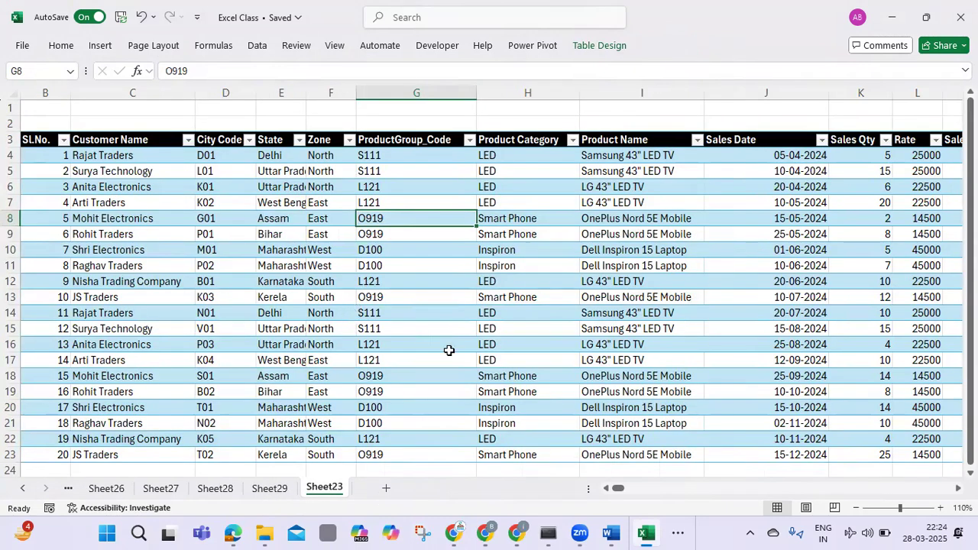
Launch PowerPoint with the powerpnt command and create a blank presentation.
{"action": "key", "text": "super+r"}
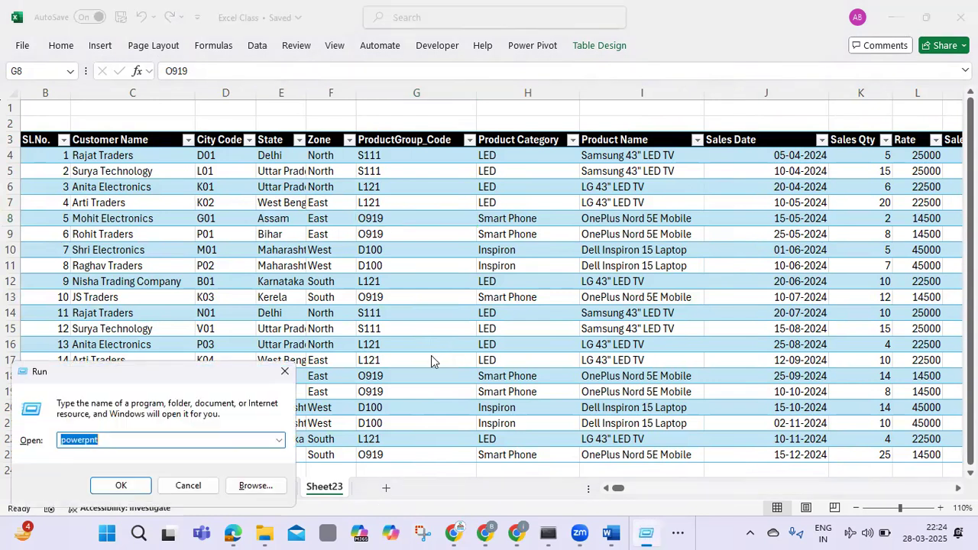
{"action": "key", "text": "Return"}
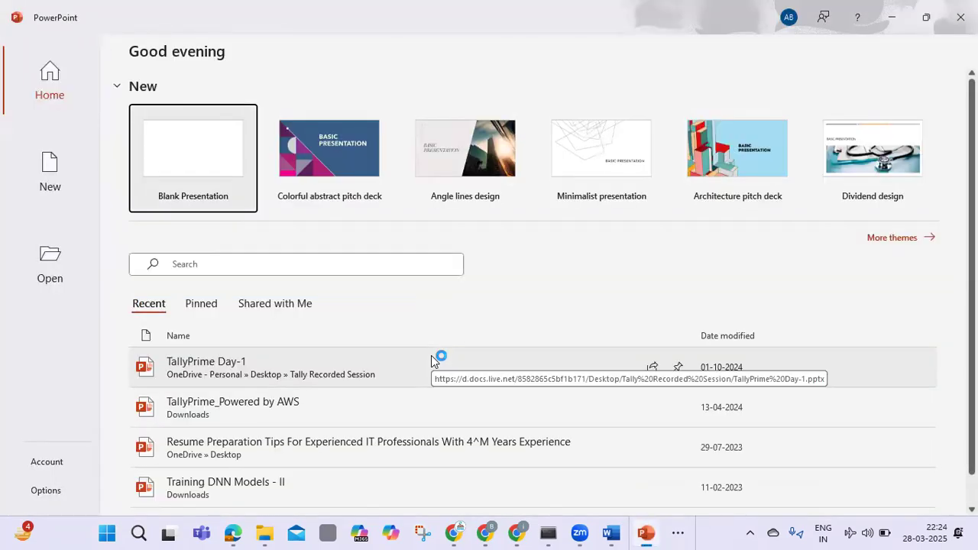
{"action": "key", "text": "Return"}
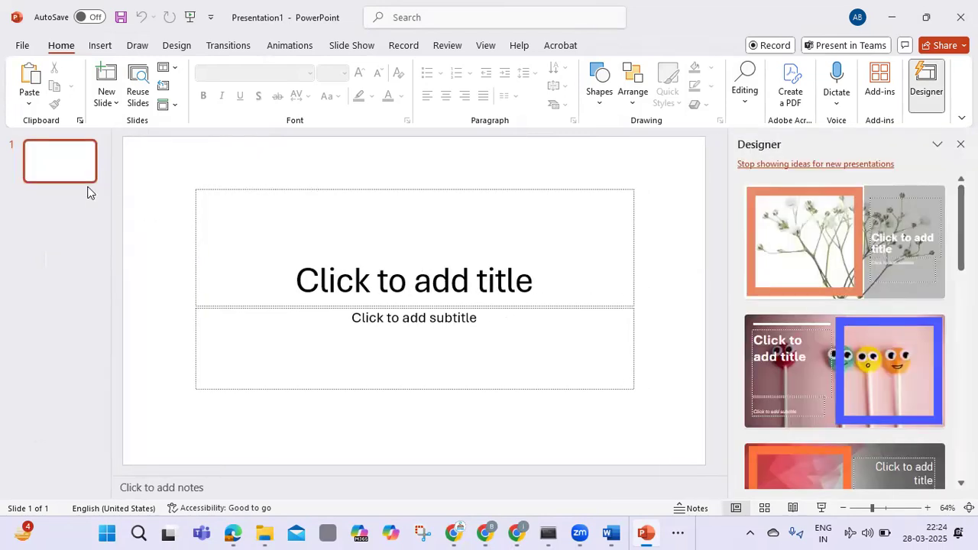
Add a slide with the Blank layout after the title slide.
{"action": "left_click", "coordinate": [59, 197]}
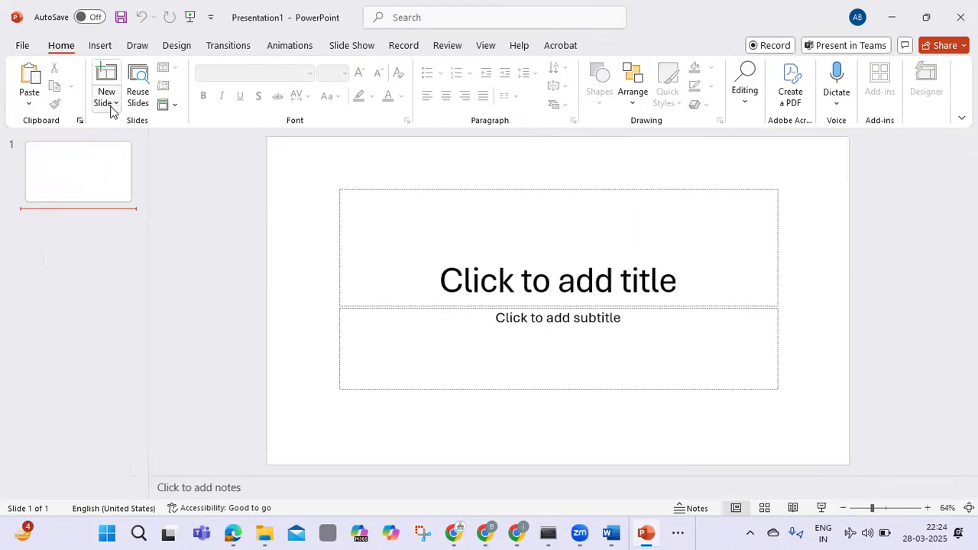
{"action": "left_click", "coordinate": [111, 103]}
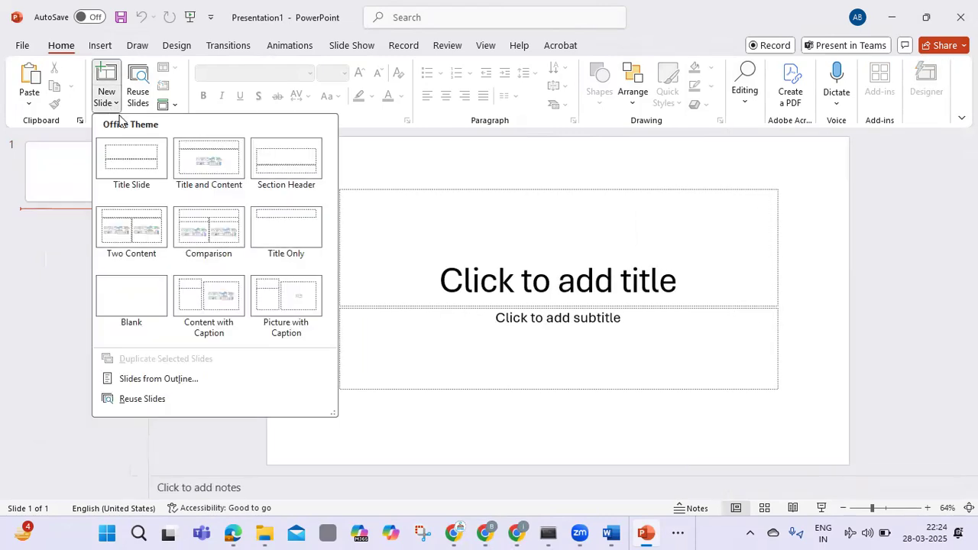
{"action": "left_click", "coordinate": [128, 290]}
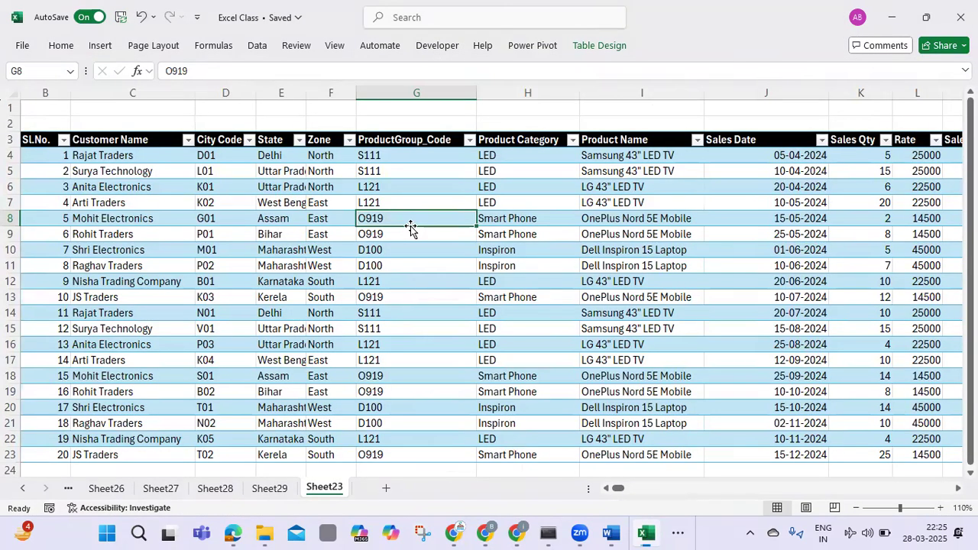
Copy the product group code from cell G8 on Sheet23 in Excel and paste it into G9.
{"action": "key", "text": "ctrl+c"}
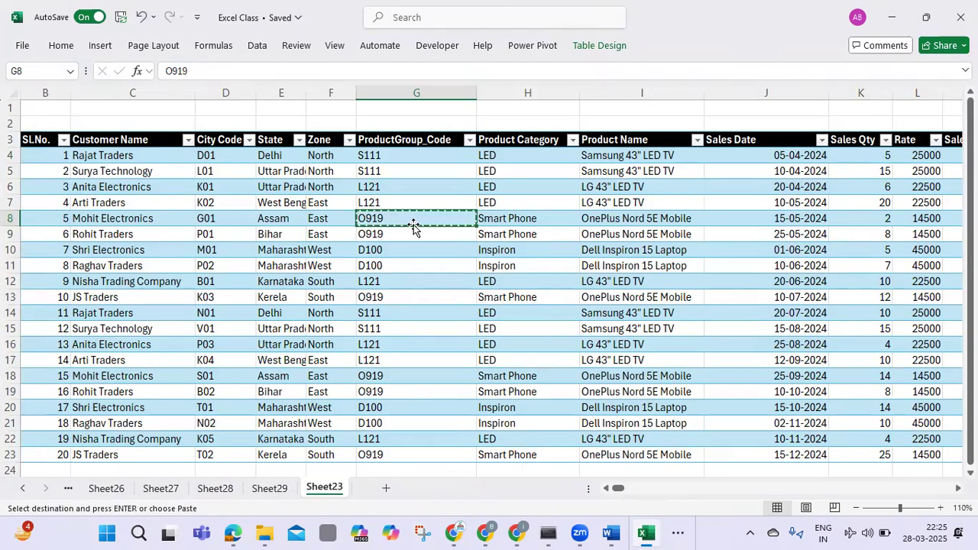
{"action": "left_click", "coordinate": [420, 237]}
{"action": "key", "text": "Return"}
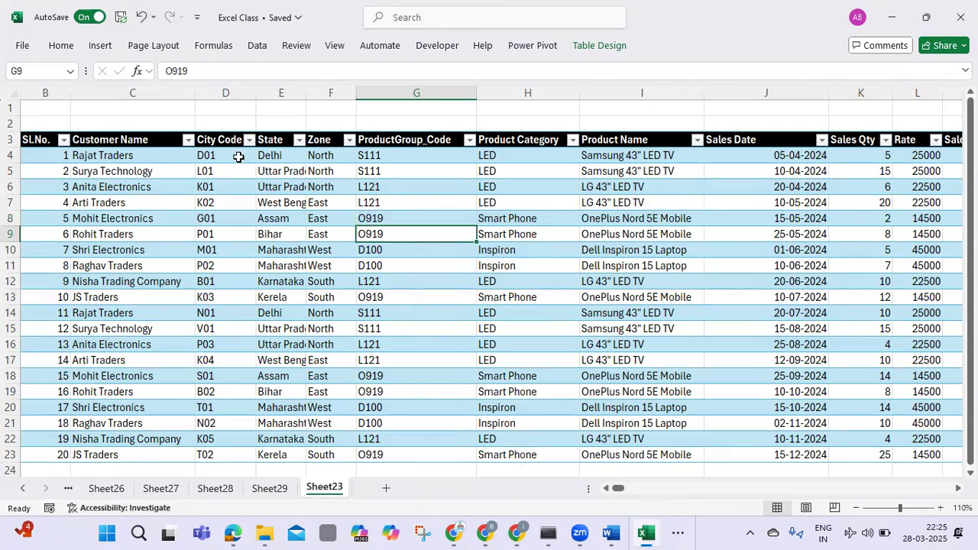
{"action": "left_click", "coordinate": [87, 142]}
{"action": "key", "text": "ctrl+c"}
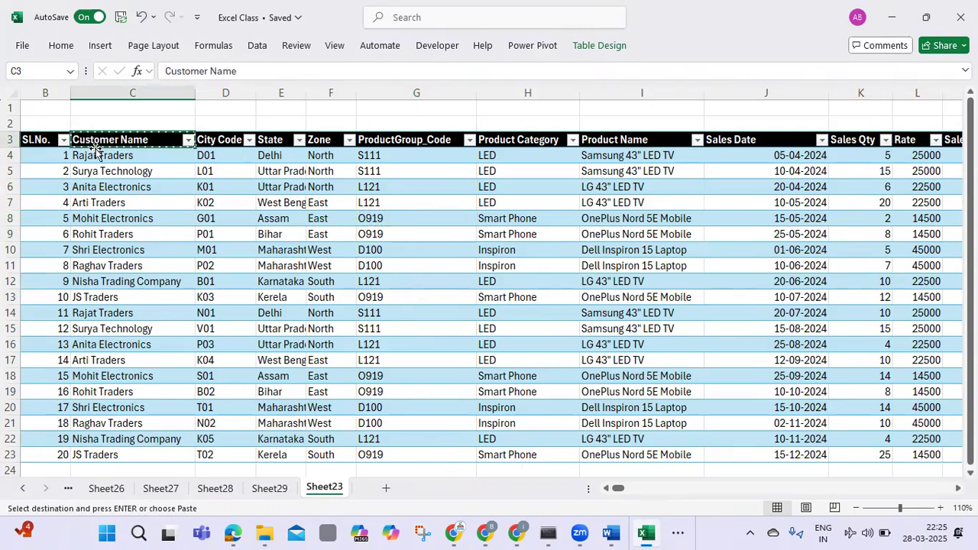
{"action": "key", "text": "alt+Tab"}
{"action": "left_click", "coordinate": [114, 190]}
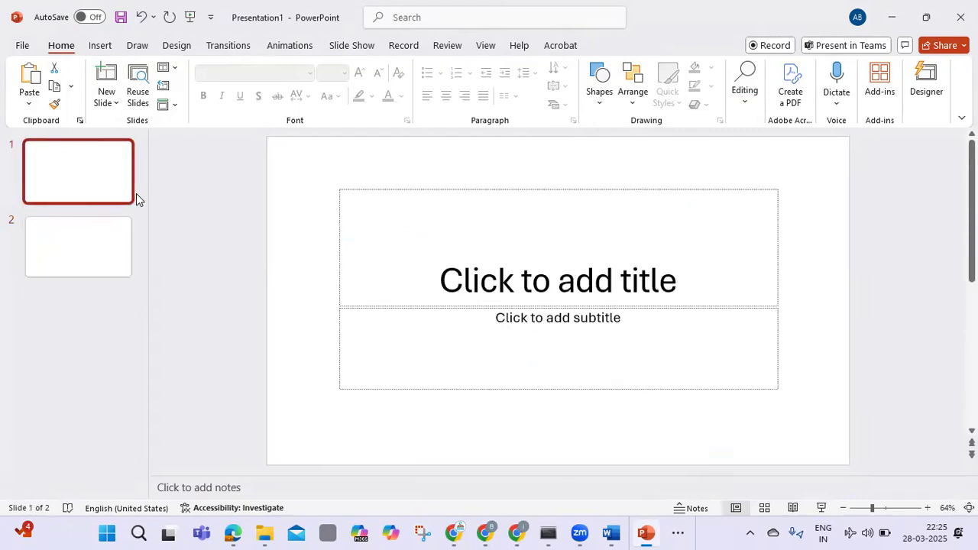
{"action": "key", "text": "ctrl+alt+v"}
{"action": "left_click", "coordinate": [652, 350]}
{"action": "left_click", "coordinate": [84, 251]}
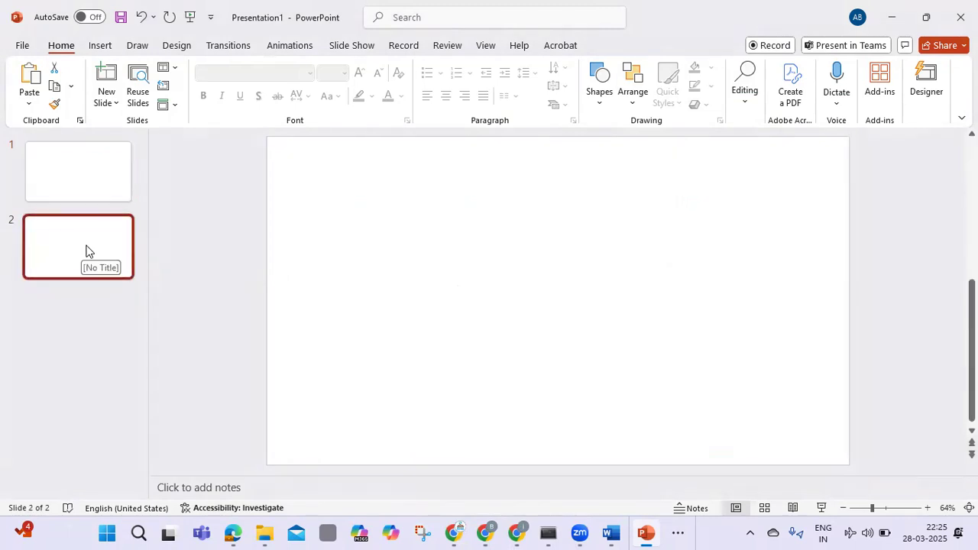
{"action": "key", "text": "ctrl+alt+v"}
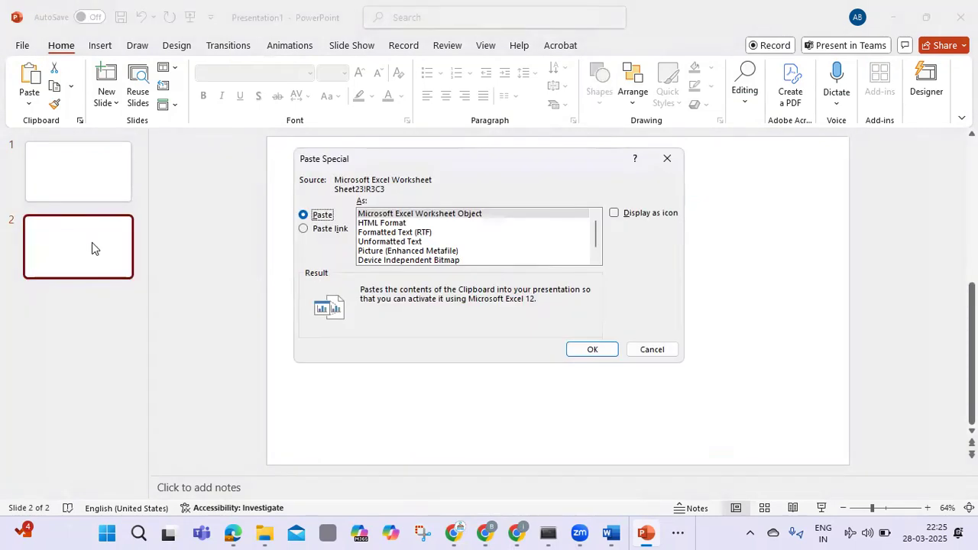
{"action": "left_click", "coordinate": [303, 229]}
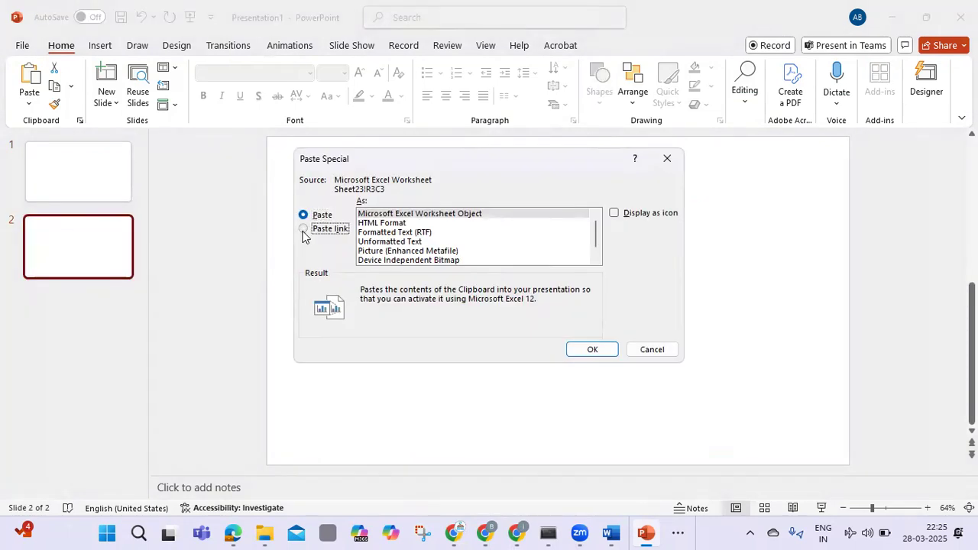
{"action": "left_click", "coordinate": [644, 353]}
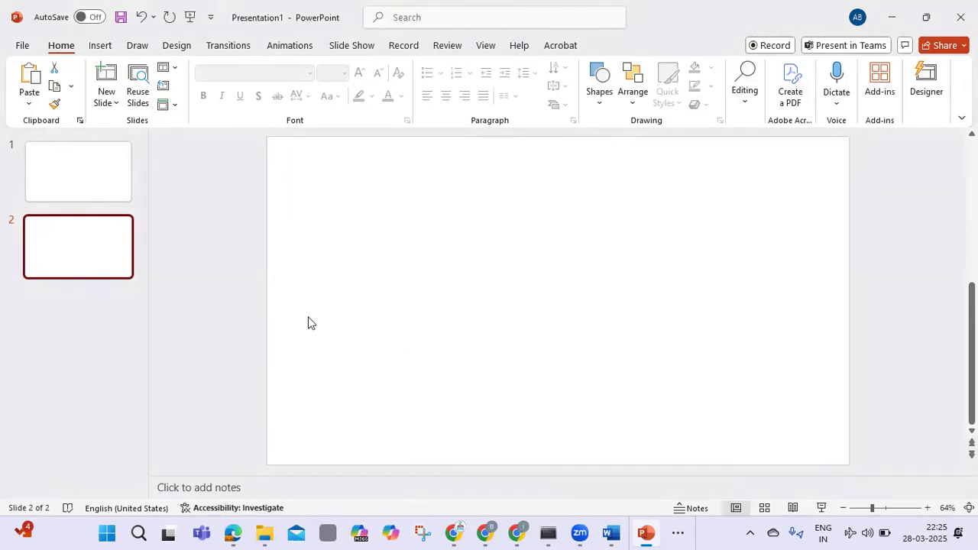
Copy the sales table B3:M23 from Sheet23 in Excel and paste it on PowerPoint slide 2 as a linked worksheet object.
{"action": "key", "text": "alt+Tab"}
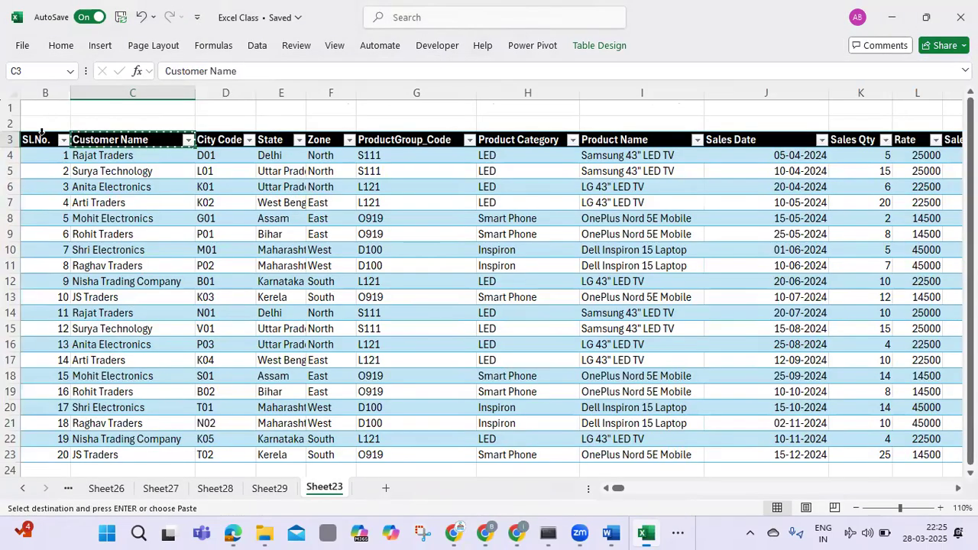
{"action": "key", "text": "Escape"}
{"action": "left_click_drag", "start_coordinate": [36, 140], "coordinate": [803, 451]}
{"action": "key", "text": "ctrl+c"}
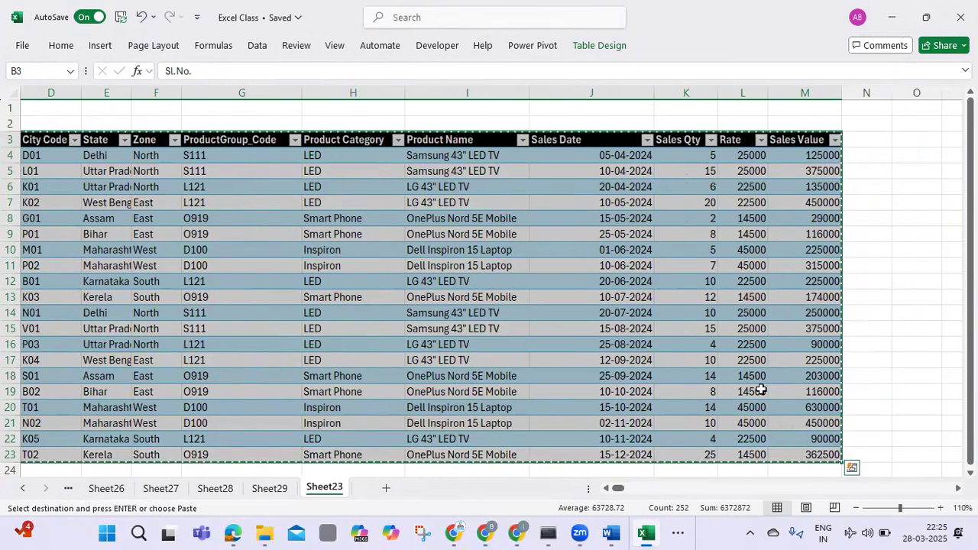
{"action": "key", "text": "alt+Tab"}
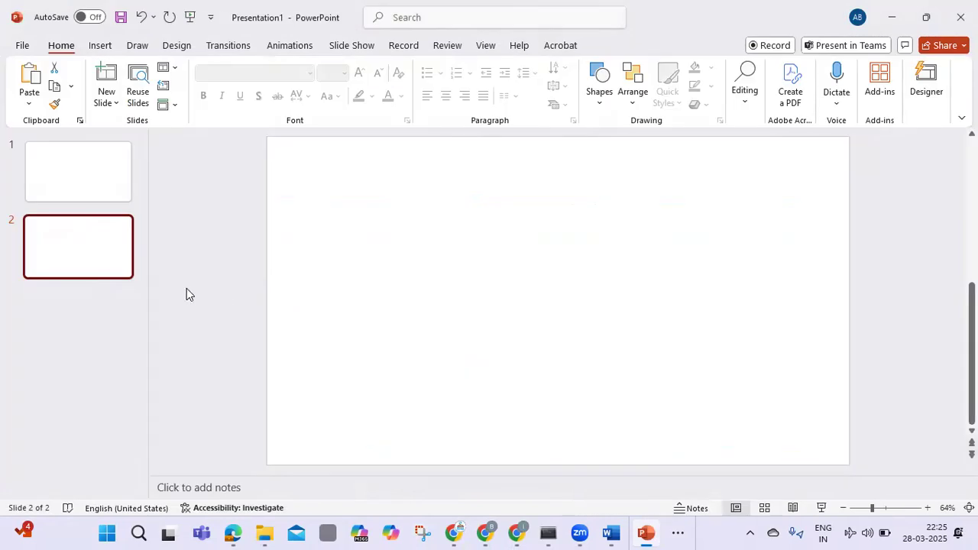
{"action": "key", "text": "ctrl+alt+v"}
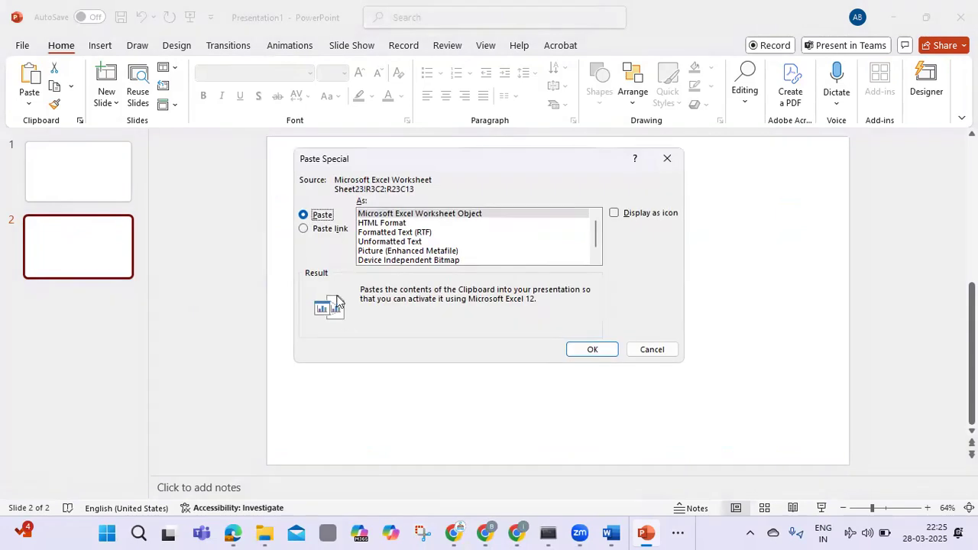
{"action": "left_click", "coordinate": [304, 229]}
{"action": "left_click", "coordinate": [594, 352]}
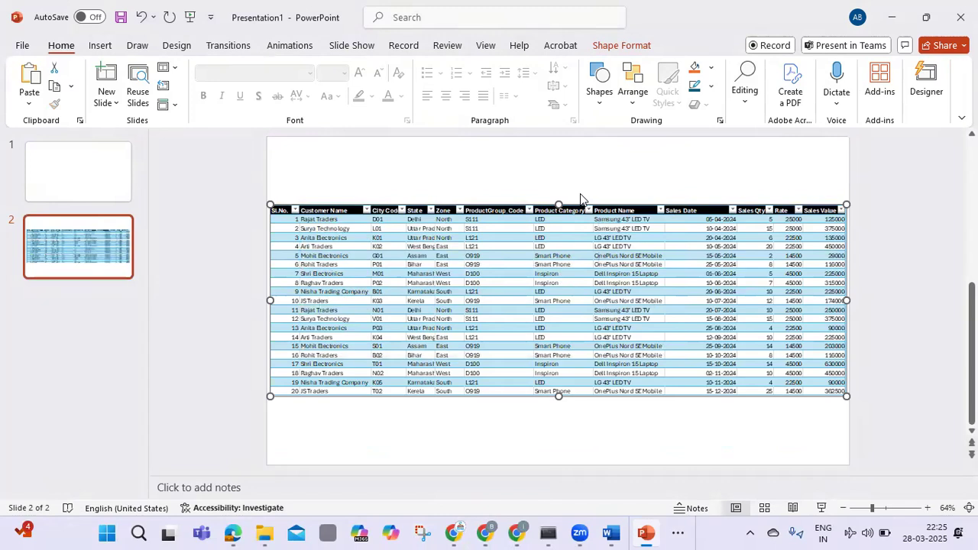
Stretch the linked sales table on slide 2 upward and downward, and adjust its width to reach the slide's right edge.
{"action": "left_click_drag", "start_coordinate": [560, 204], "coordinate": [555, 145]}
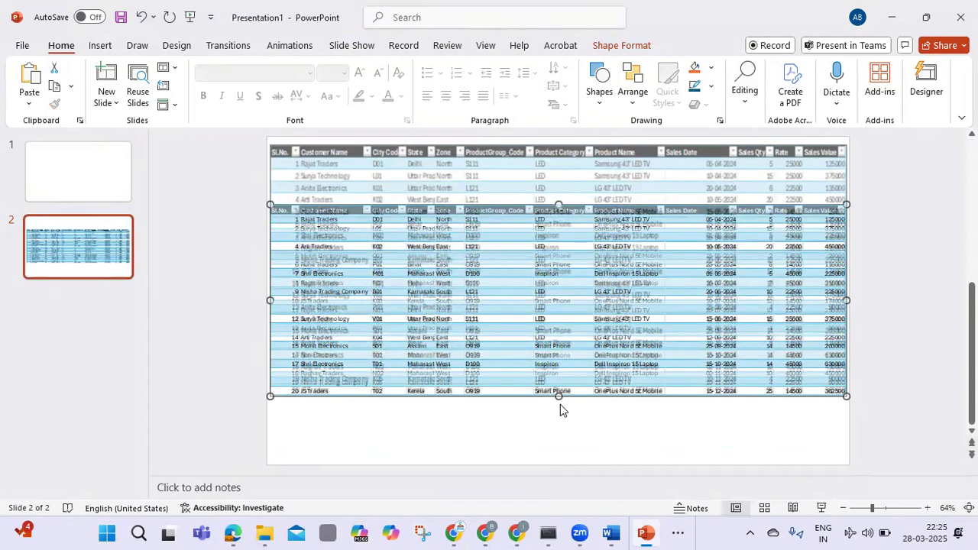
{"action": "left_click_drag", "start_coordinate": [558, 397], "coordinate": [550, 454]}
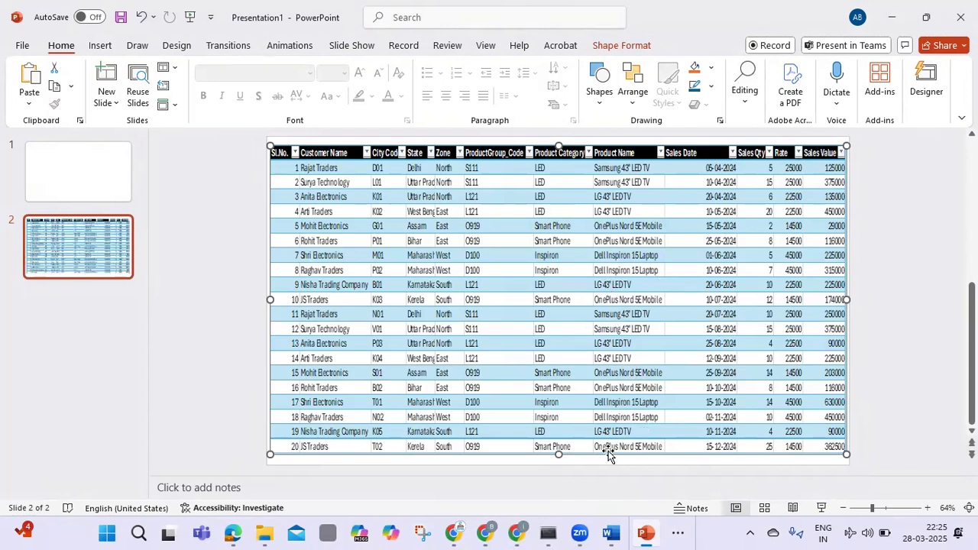
{"action": "left_click_drag", "start_coordinate": [847, 454], "coordinate": [832, 447]}
{"action": "mouse_move", "coordinate": [835, 293]}
{"action": "left_mouse_down"}
{"action": "mouse_move", "coordinate": [778, 302]}
{"action": "mouse_move", "coordinate": [830, 308]}
{"action": "left_mouse_up"}
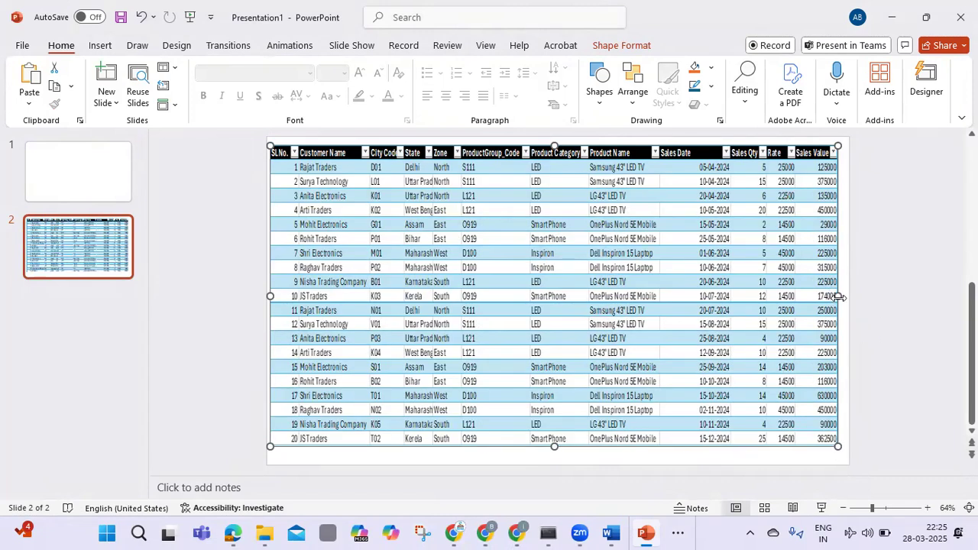
{"action": "left_click_drag", "start_coordinate": [844, 301], "coordinate": [852, 299]}
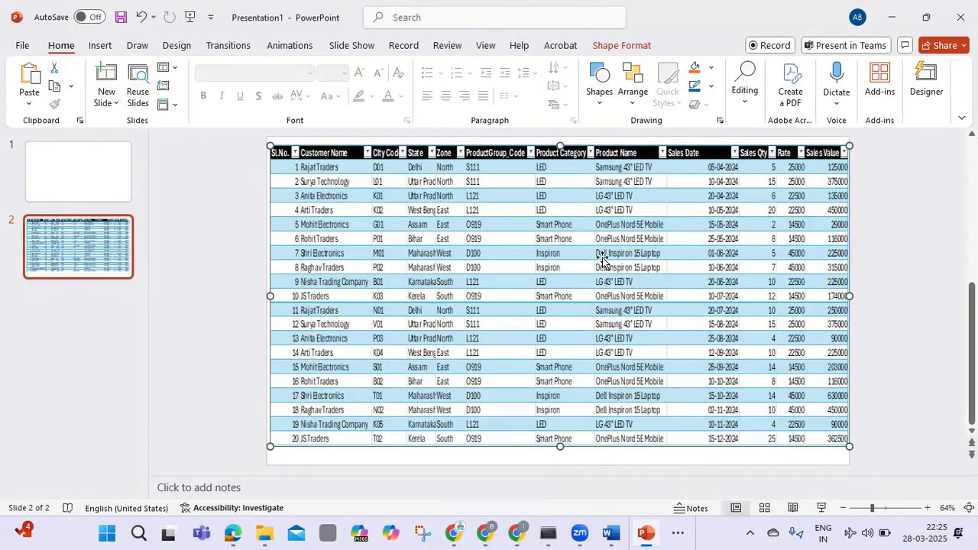
Switch to Excel and copy the Zone Wise Sales pie chart on Sheet27.
{"action": "key", "text": "alt+Tab"}
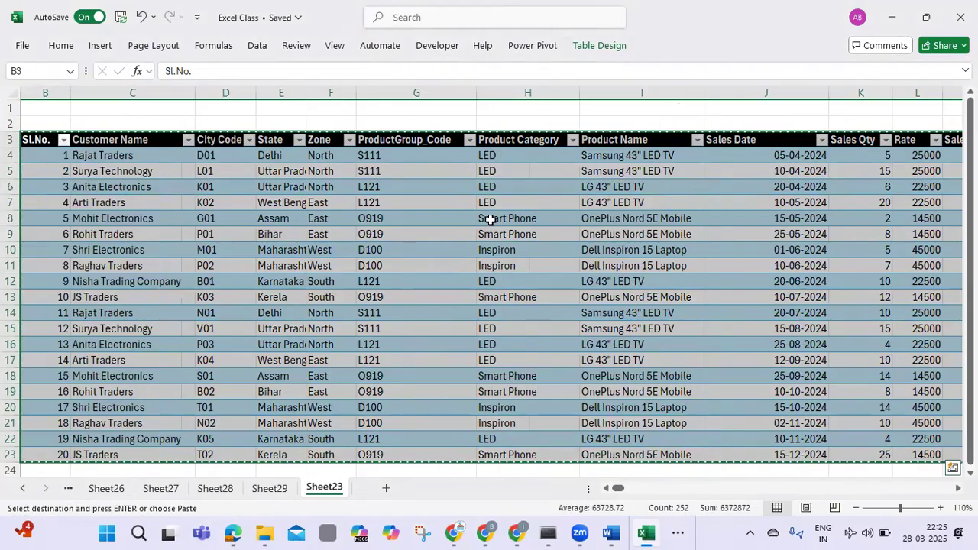
{"action": "left_click", "coordinate": [442, 224]}
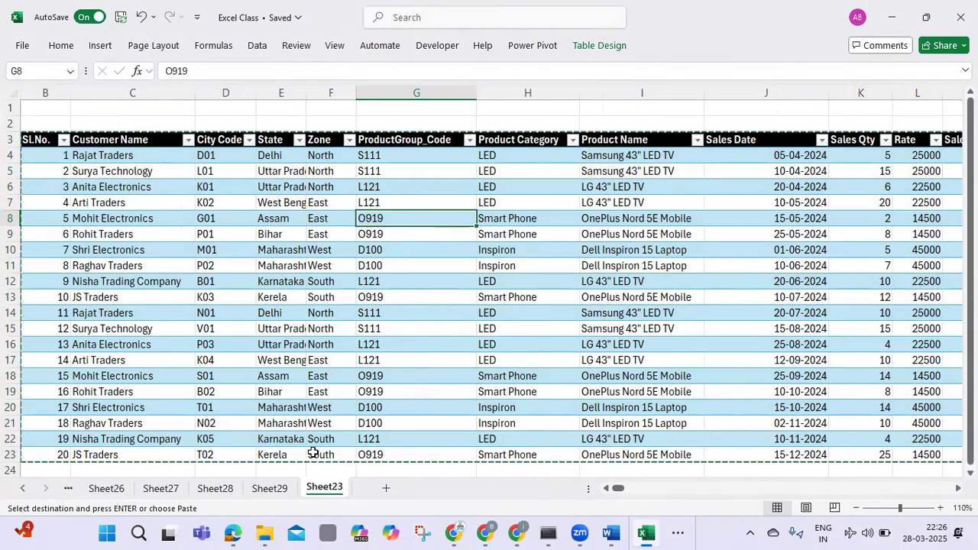
{"action": "left_click", "coordinate": [163, 493]}
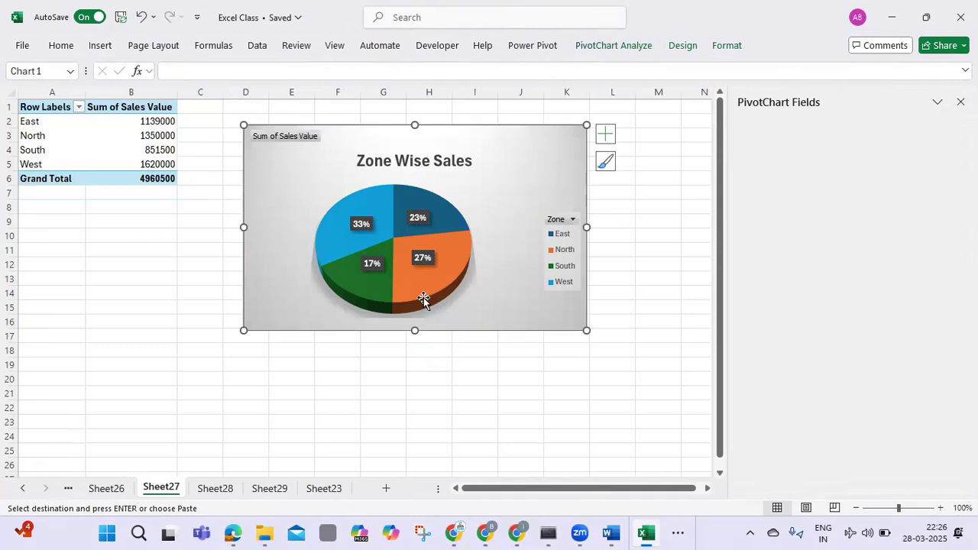
{"action": "left_click", "coordinate": [491, 302]}
{"action": "left_click", "coordinate": [521, 160]}
{"action": "key", "text": "ctrl+c"}
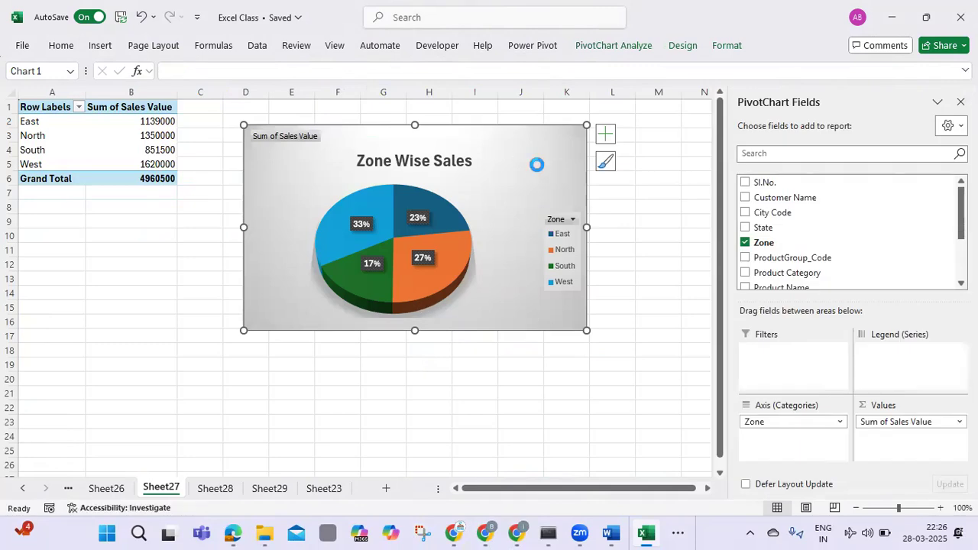
Add a third, blank slide in PowerPoint and paste the zone chart on it as a linked Microsoft Excel Chart Object.
{"action": "key", "text": "alt+Tab"}
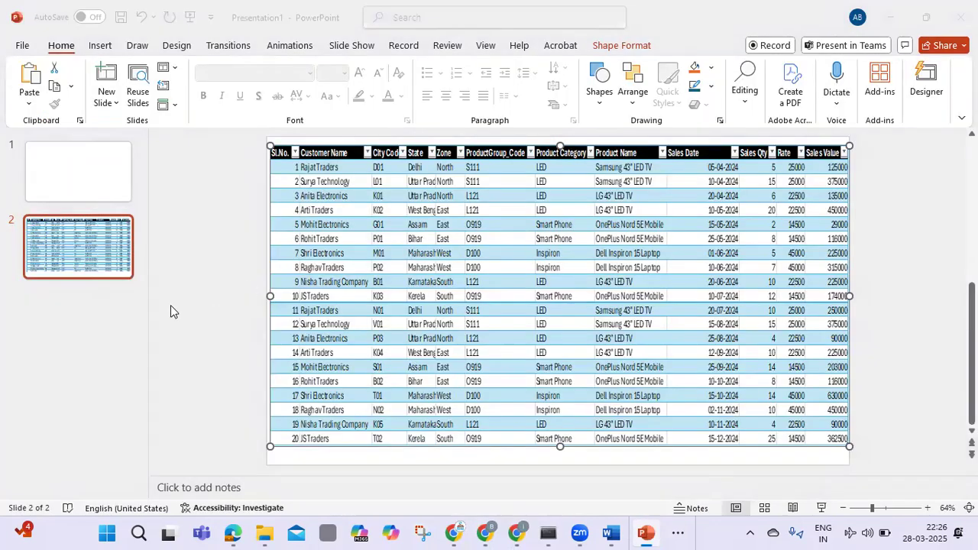
{"action": "key", "text": "alt+Tab"}
{"action": "key", "text": "alt+Tab"}
{"action": "left_click", "coordinate": [79, 288]}
{"action": "left_click", "coordinate": [106, 101]}
{"action": "left_click", "coordinate": [115, 295]}
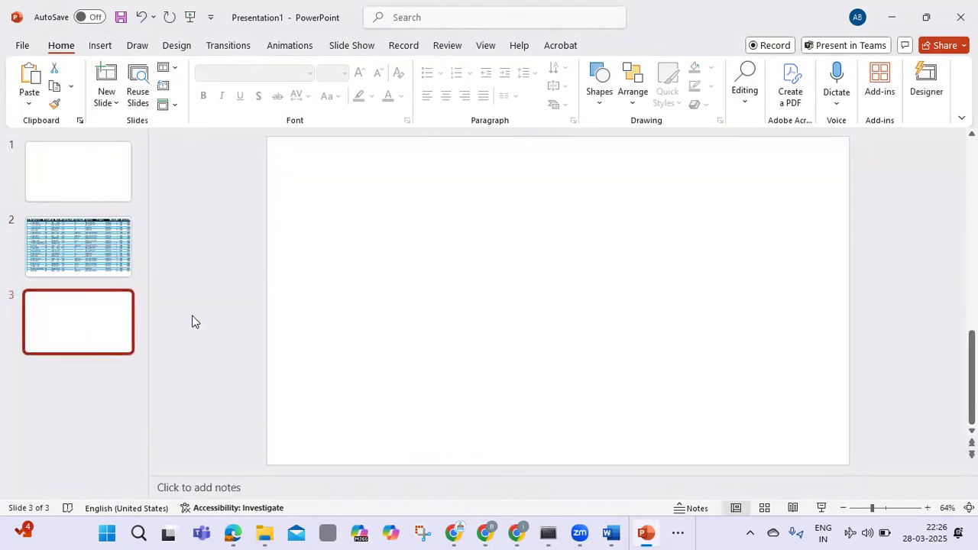
{"action": "key", "text": "ctrl+alt+v"}
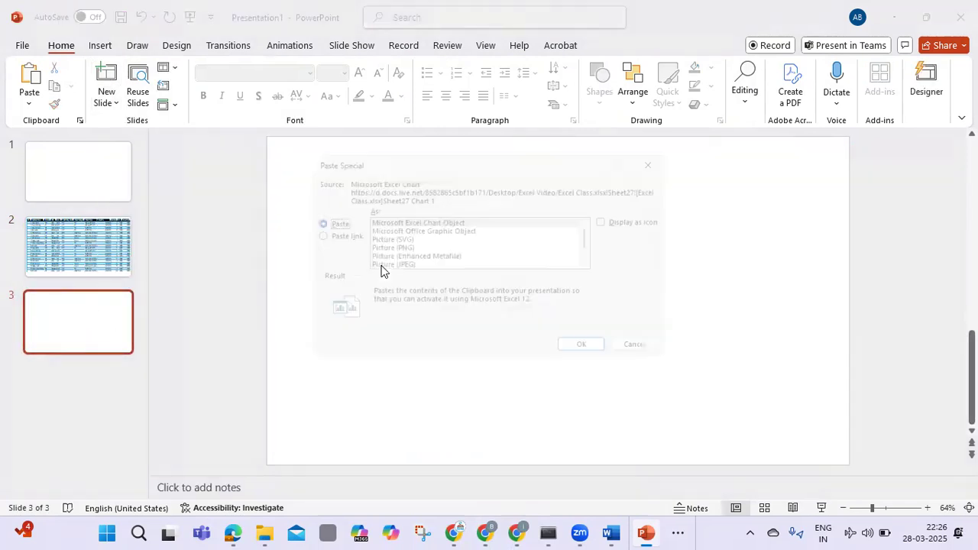
{"action": "left_click", "coordinate": [305, 234]}
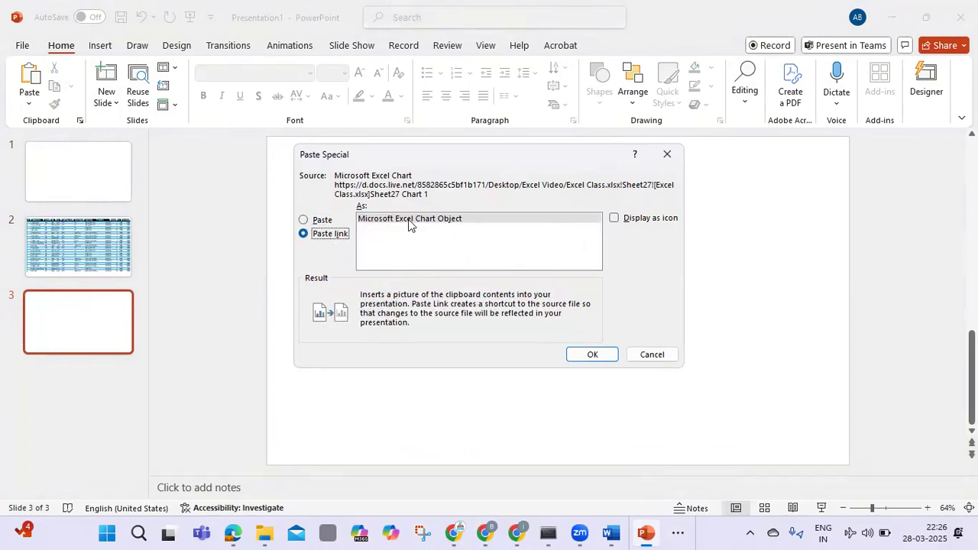
{"action": "left_click", "coordinate": [593, 355]}
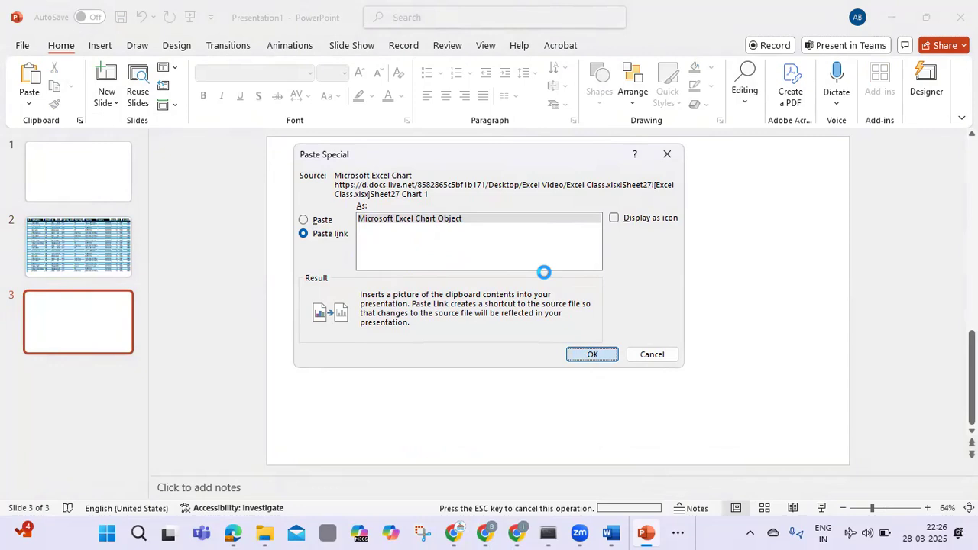
Move the Zone Wise Sales chart to the upper-left corner of slide 3 and widen it slightly.
{"action": "left_click_drag", "start_coordinate": [575, 291], "coordinate": [412, 204]}
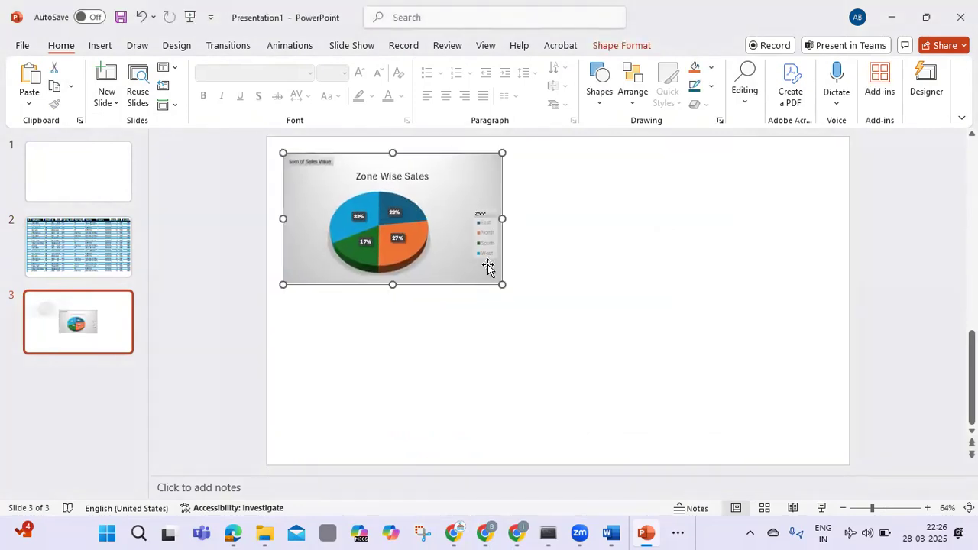
{"action": "left_click_drag", "start_coordinate": [502, 217], "coordinate": [532, 217]}
{"action": "left_click", "coordinate": [490, 346]}
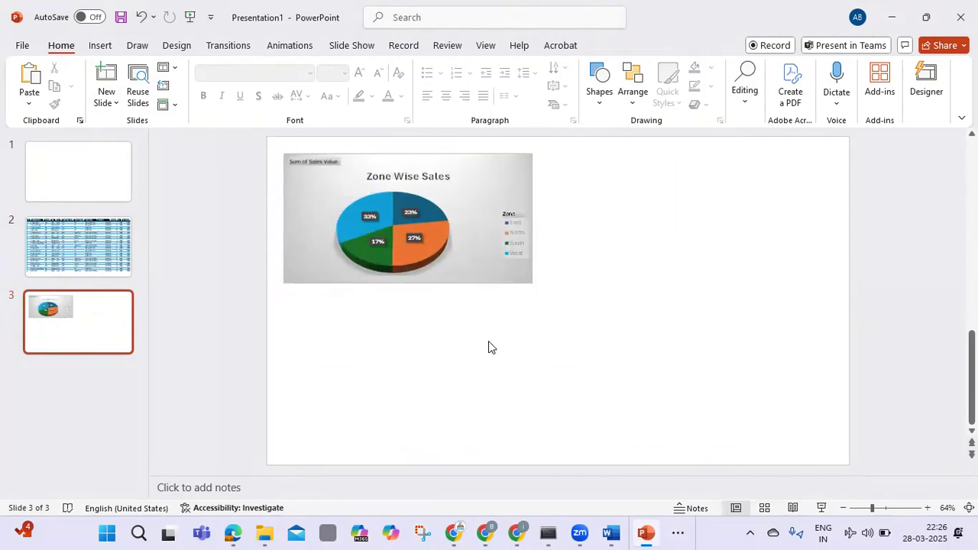
Copy the STATE WISE SALES chart from Sheet26 in Excel and paste it on PowerPoint slide 3 as a linked Excel Chart Object.
{"action": "key", "text": "alt+Tab"}
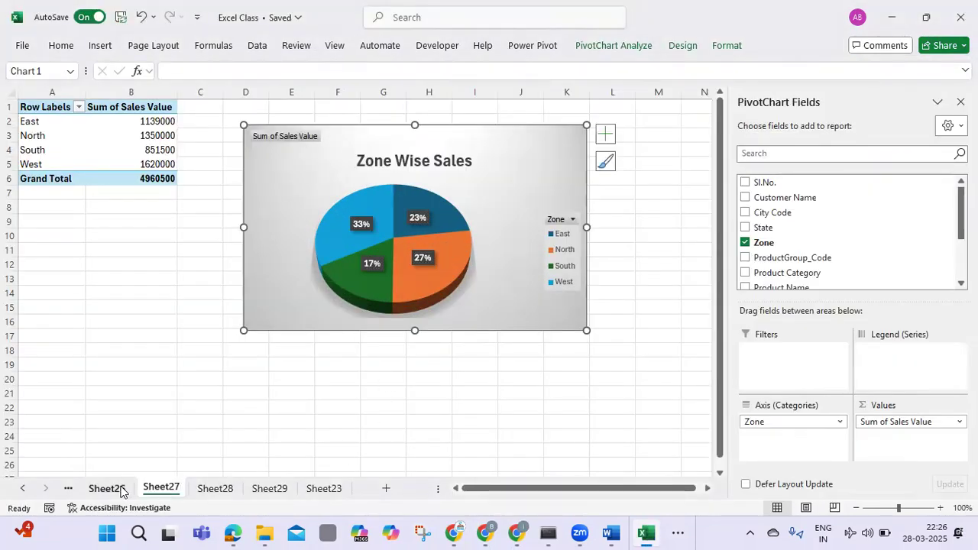
{"action": "left_click", "coordinate": [107, 489]}
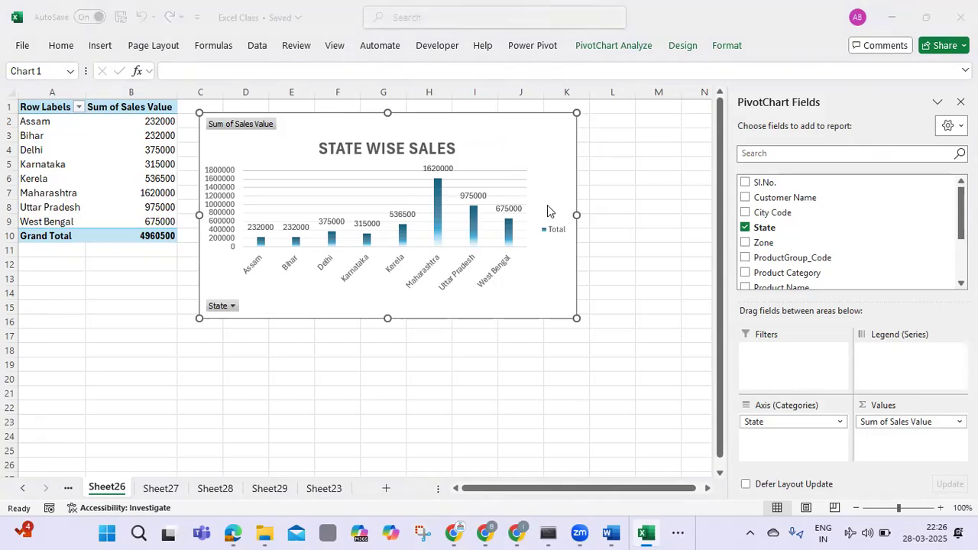
{"action": "key", "text": "alt+Tab"}
{"action": "key", "text": "ctrl+alt+v"}
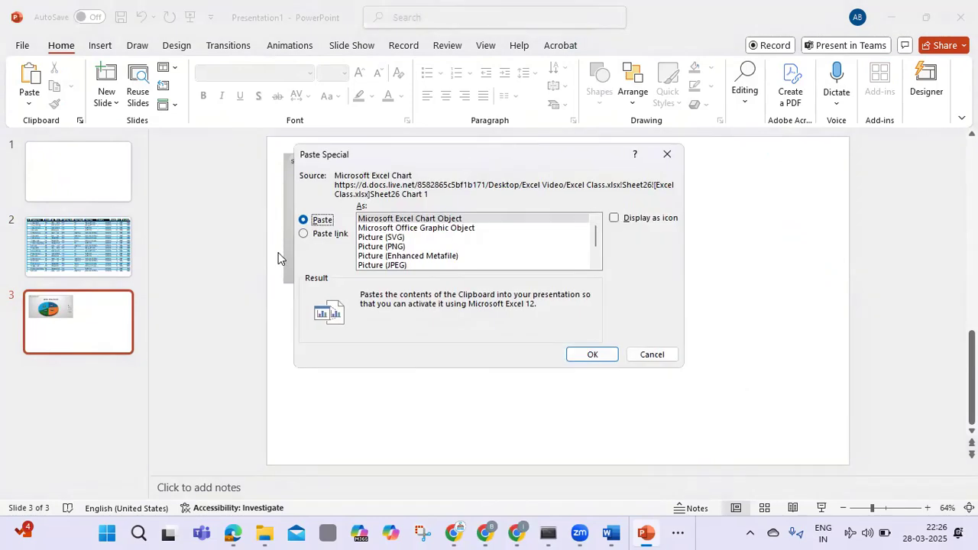
{"action": "left_click", "coordinate": [304, 234]}
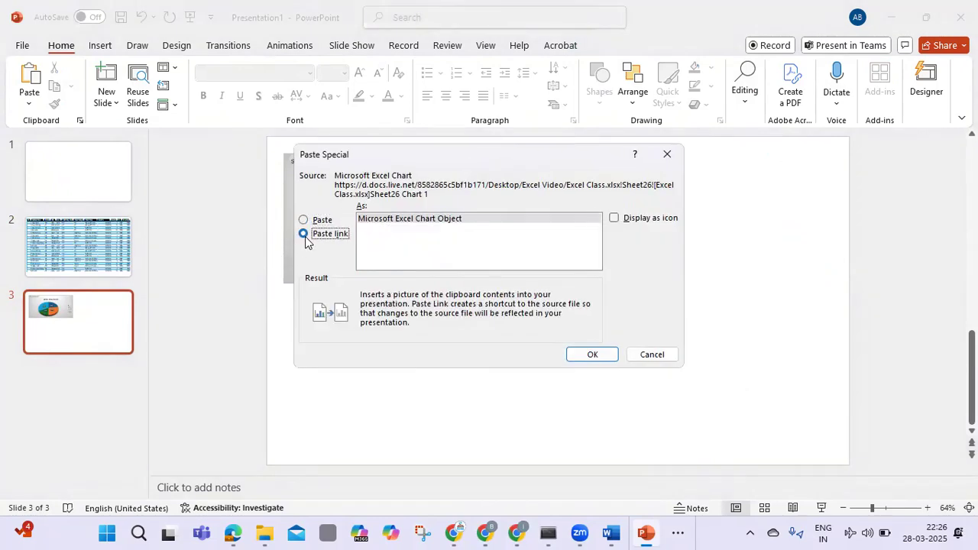
{"action": "left_click", "coordinate": [593, 355]}
Place the STATE WISE SALES chart in the upper-right area of slide 3 beside the zone chart and widen it.
{"action": "left_click_drag", "start_coordinate": [604, 268], "coordinate": [726, 179]}
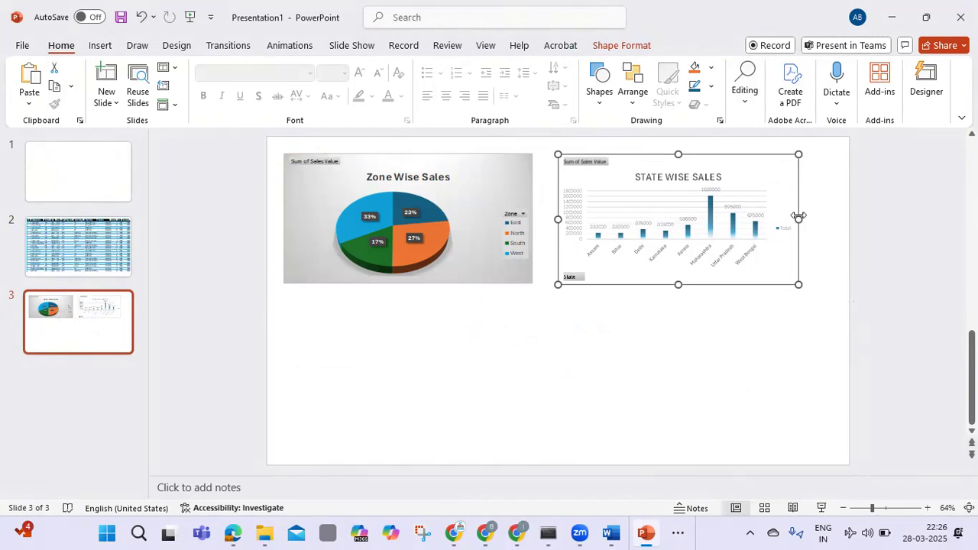
{"action": "left_click_drag", "start_coordinate": [798, 222], "coordinate": [832, 218]}
{"action": "left_click", "coordinate": [501, 237]}
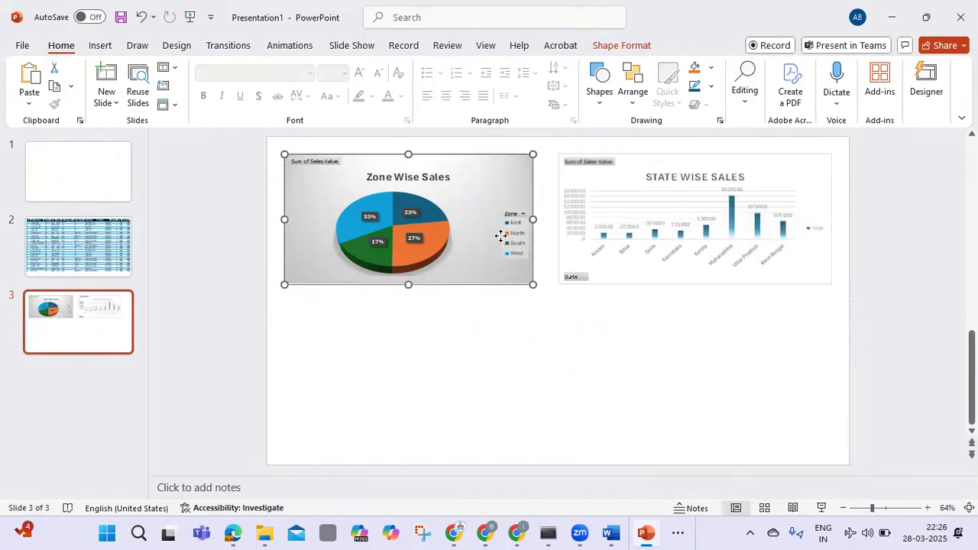